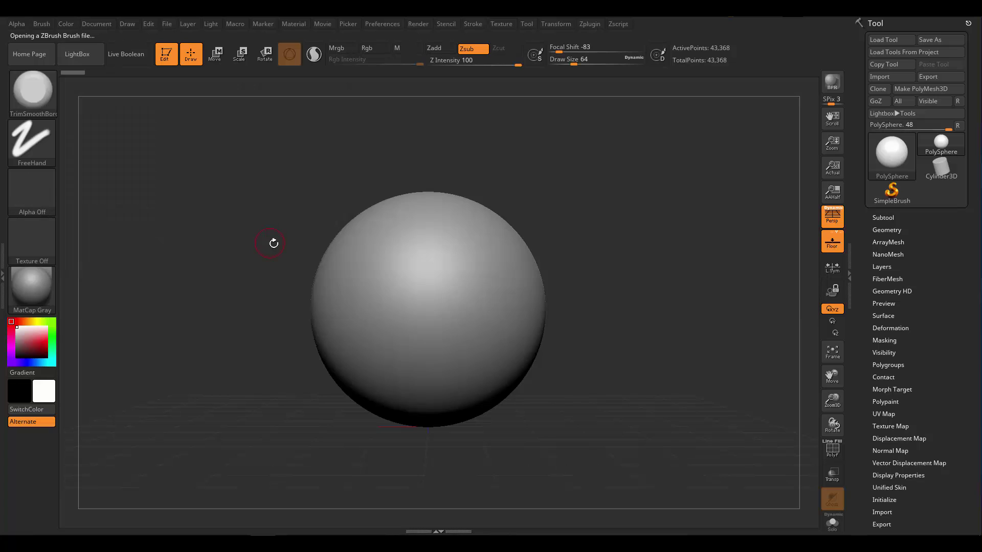
Step: Pull the sphere into a tapered, egg-like rock form with a peak using the Move brush
key("b")
key("m")
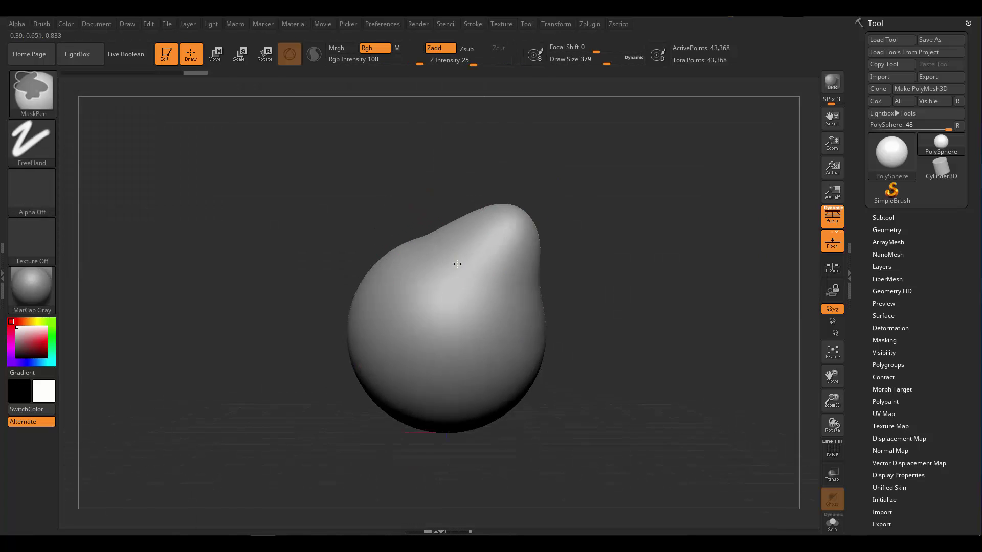
right_click_drag(457, 263, 458, 362, "ctrl")
right_click_drag(401, 385, 472, 336)
mouse_move(472, 336)
left_mouse_down()
mouse_move(491, 274)
mouse_move(548, 274)
left_mouse_up()
Step: Carve overlapping diagonal facets across the front of the form with the MalletFast brush
key("b")
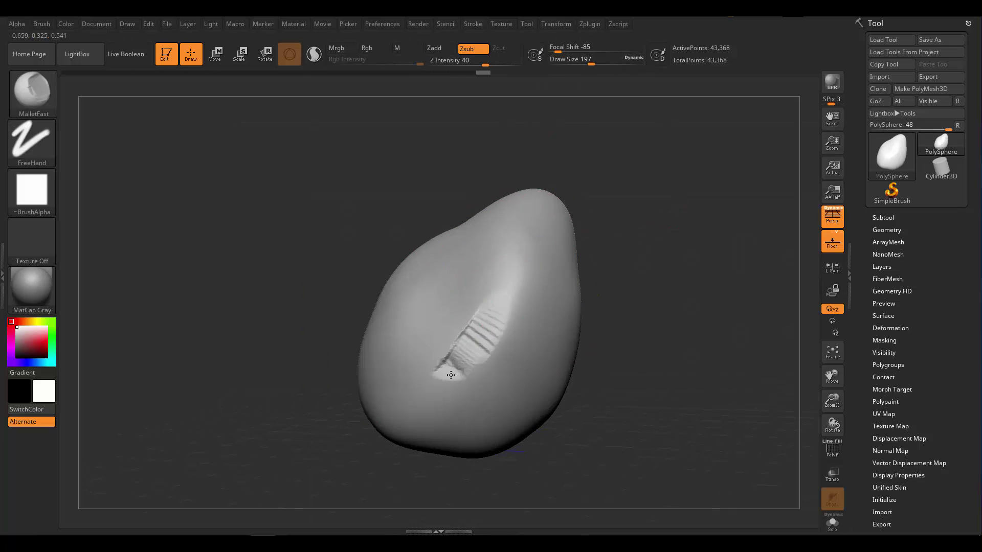
left_click_drag(450, 375, 404, 411)
left_click_drag(532, 184, 455, 317)
left_click_drag(375, 309, 423, 270)
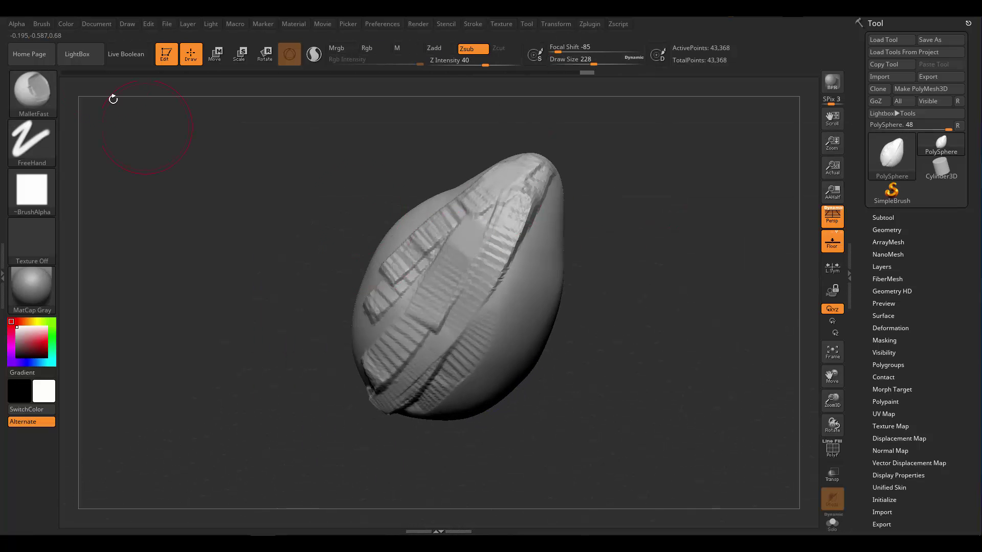
Step: Chip broader flat strips along the carved front with the MalletFast2 brush at Draw Size 228
key("b")
key("m")
key("f")
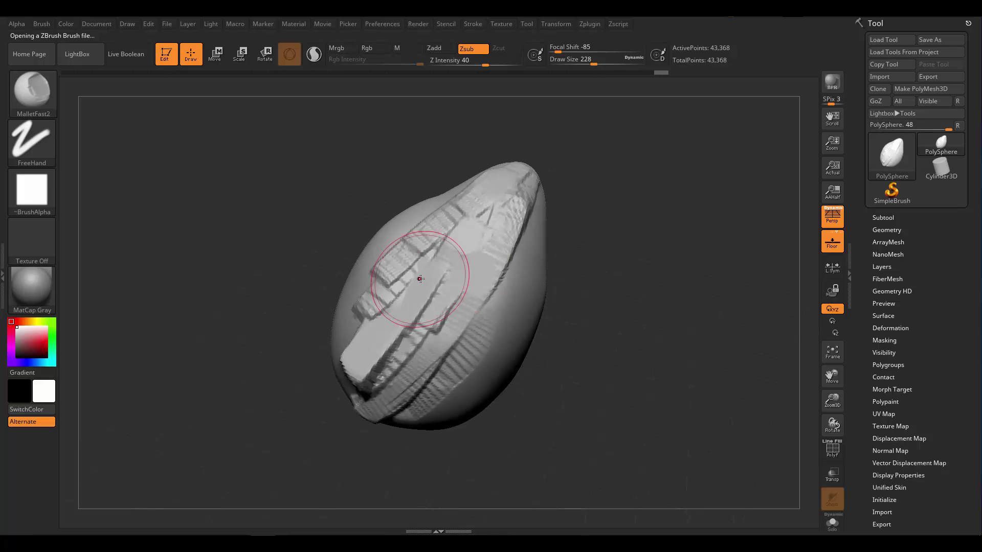
right_click_drag(419, 279, 392, 271)
left_click_drag(529, 173, 480, 281)
right_click_drag(489, 319, 493, 240)
Step: Flatten the chipped ridges into large rock planes around the form with the TrimSmoothBorder brush at Draw Size 228
key("b")
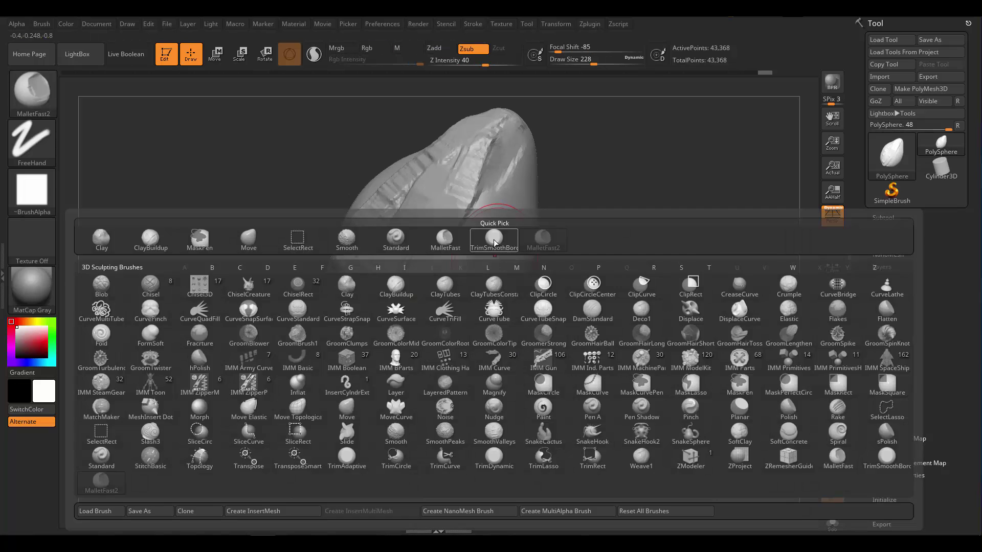
left_click(492, 239)
left_click_drag(481, 153, 434, 276)
left_click_drag(450, 205, 416, 237)
right_click_drag(417, 236, 460, 246)
left_click_drag(455, 379, 491, 342)
right_click_drag(490, 342, 460, 328)
left_click_drag(470, 307, 467, 189)
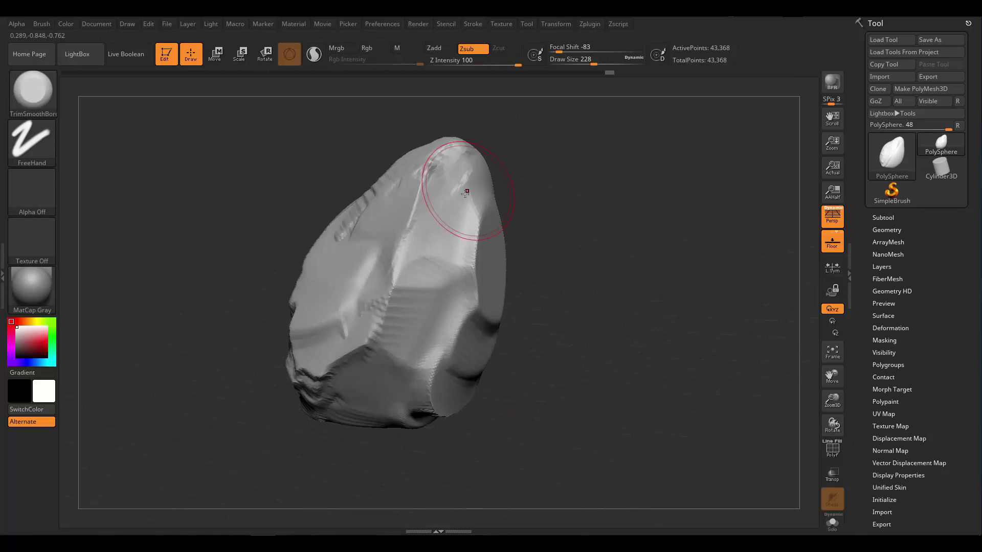
right_click_drag(466, 189, 552, 205)
left_click_drag(424, 260, 435, 328)
right_click_drag(435, 327, 450, 307)
left_click_drag(394, 271, 415, 338)
Step: Chip stepped cuts down the rock's side and lower edge with the MalletFast brush at Draw Size 228
key("b")
left_click(412, 276)
right_click_drag(412, 276, 373, 256)
mouse_move(435, 179)
left_mouse_down()
mouse_move(445, 225)
mouse_move(404, 278)
left_mouse_up()
right_click_drag(404, 279, 388, 279)
left_click_drag(486, 343, 493, 388)
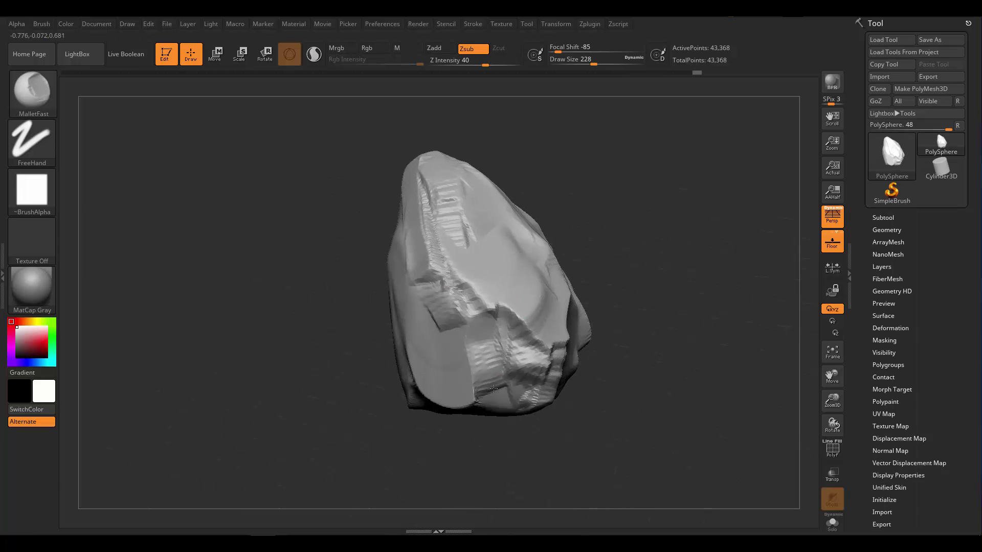
right_click_drag(485, 354, 532, 327)
left_click_drag(511, 184, 511, 276)
Step: Enlarge the MalletFast brush to Draw Size 372 and rough out the remaining smooth sides of the rock
mouse_move(511, 277)
right_mouse_down()
mouse_move(550, 269)
mouse_move(460, 346)
right_mouse_up()
key("space")
left_click_drag(532, 279, 545, 279)
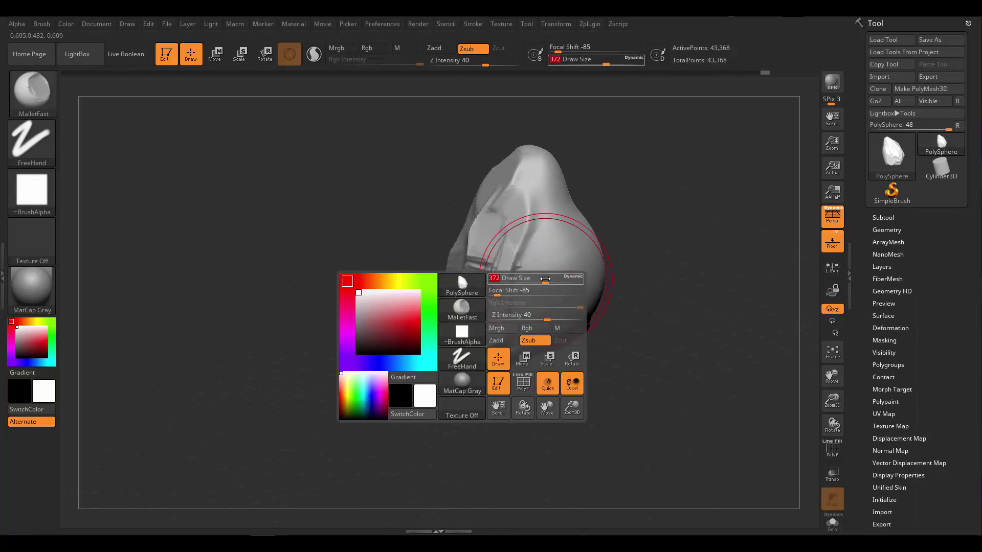
right_click_drag(545, 279, 511, 255)
left_click_drag(511, 256, 516, 217)
mouse_move(513, 215)
right_mouse_down()
mouse_move(493, 281)
mouse_move(528, 329)
mouse_move(449, 241)
mouse_move(433, 309)
mouse_move(491, 258)
mouse_move(532, 240)
mouse_move(525, 269)
mouse_move(496, 245)
mouse_move(511, 271)
mouse_move(520, 266)
mouse_move(419, 361)
right_mouse_up()
key("space")
left_click_drag(495, 292, 504, 290)
right_click_drag(504, 290, 511, 302)
left_click_drag(511, 286, 526, 311)
Step: Reshape the rock's overall silhouette with the Move brush at Draw Size 1000
mouse_move(527, 312)
right_mouse_down()
mouse_move(515, 267)
mouse_move(533, 252)
mouse_move(537, 305)
mouse_move(566, 298)
mouse_move(543, 324)
mouse_move(458, 254)
mouse_move(533, 226)
mouse_move(517, 287)
mouse_move(624, 219)
mouse_move(588, 286)
mouse_move(552, 316)
mouse_move(566, 204)
mouse_move(564, 221)
right_mouse_up()
key("b")
key("m")
key("v")
key("space")
left_click_drag(545, 260, 588, 256)
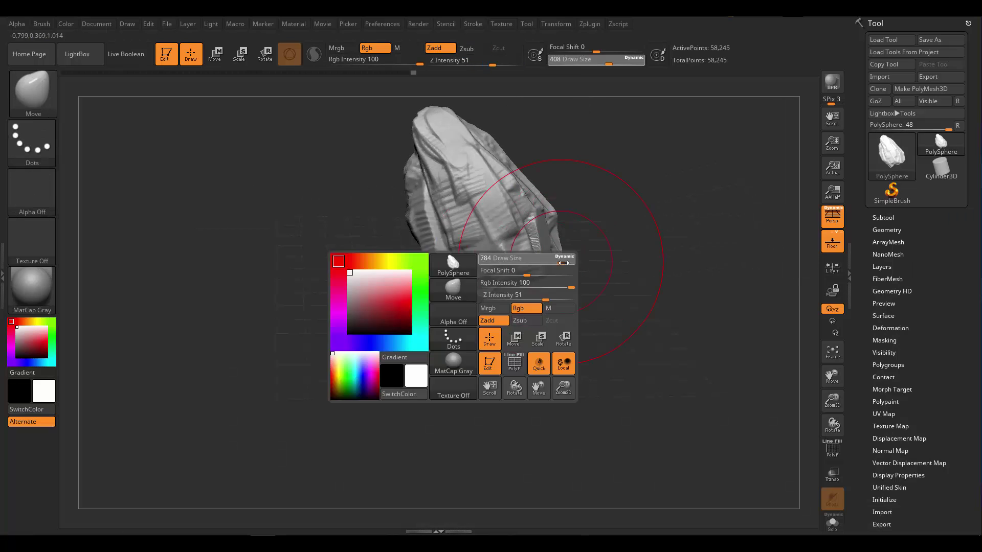
right_click_drag(532, 238, 542, 288)
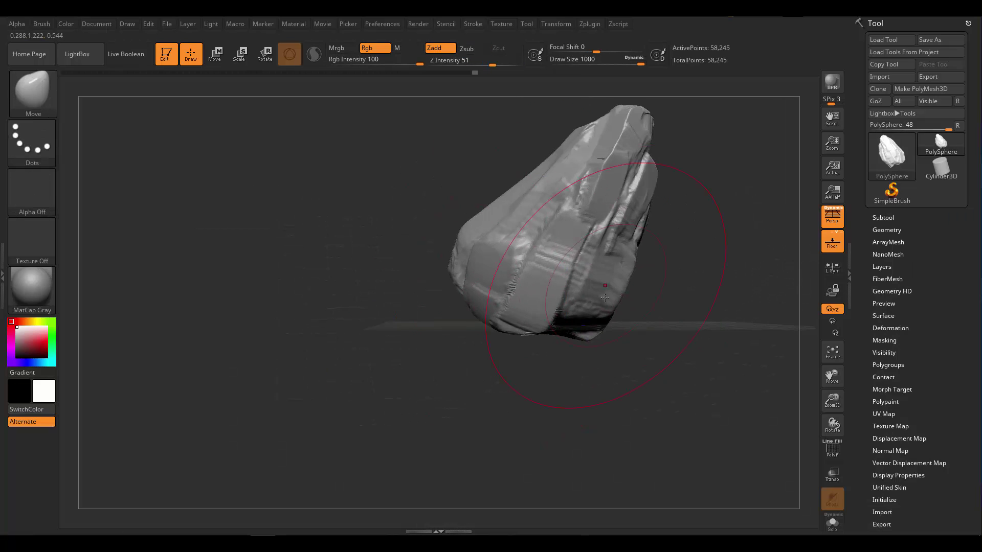
Step: Flatten broad planes on the rock's lower body with the TrimSmoothBorder brush and remesh the sculpt
mouse_move(604, 298)
right_mouse_down()
mouse_move(578, 298)
mouse_move(572, 255)
mouse_move(534, 256)
right_mouse_up()
key("b")
left_click(550, 239)
left_click_drag(534, 255, 511, 317)
right_click_drag(512, 317, 552, 373)
left_click_drag(596, 373, 624, 399, "ctrl")
right_click_drag(516, 266, 485, 379)
left_click_drag(465, 327, 493, 273)
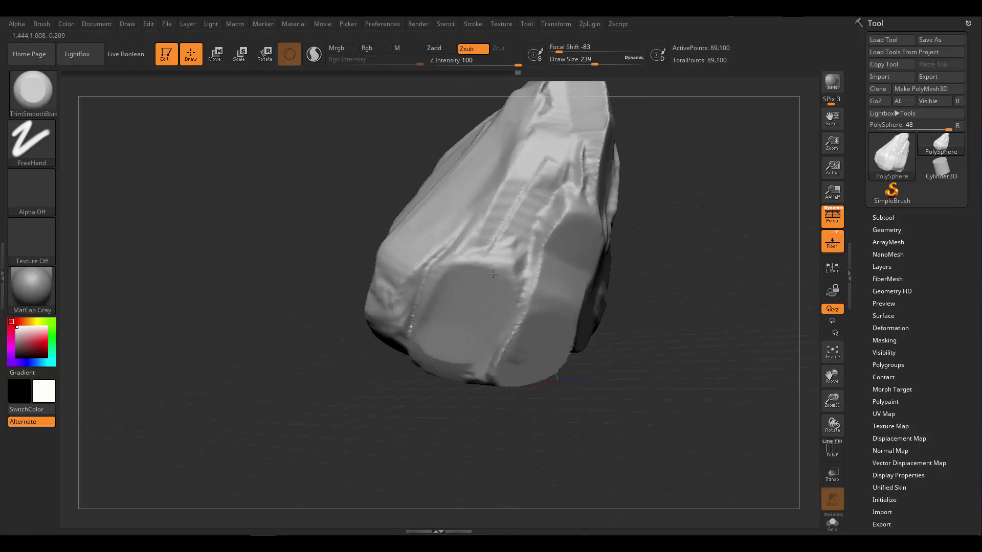
Step: Trim the rock's peak and sides into angular planes with the TrimSmoothBorder brush at Draw Size 136
right_click_drag(492, 274, 545, 226)
right_click_drag(504, 322, 536, 177)
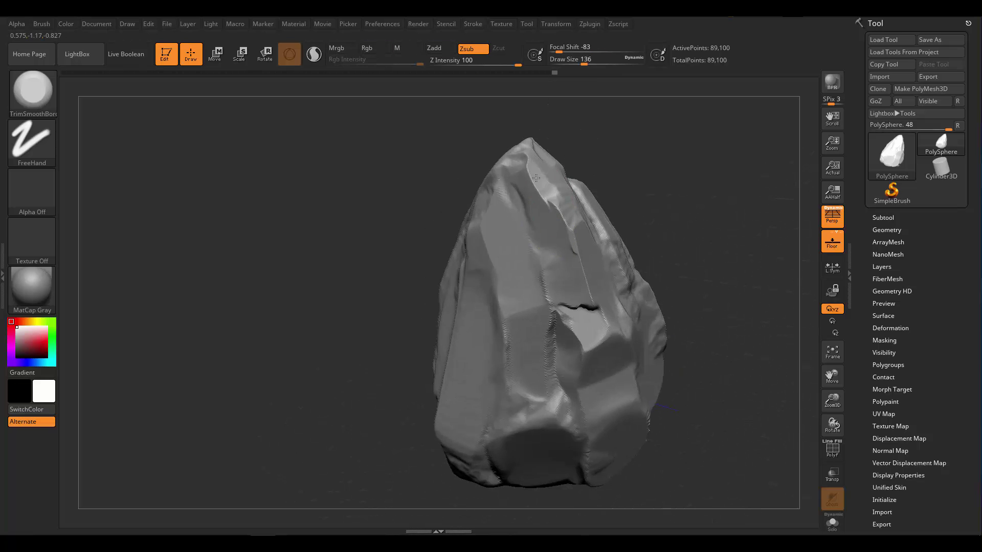
right_click_drag(554, 212, 570, 263)
right_click_drag(576, 305, 554, 319)
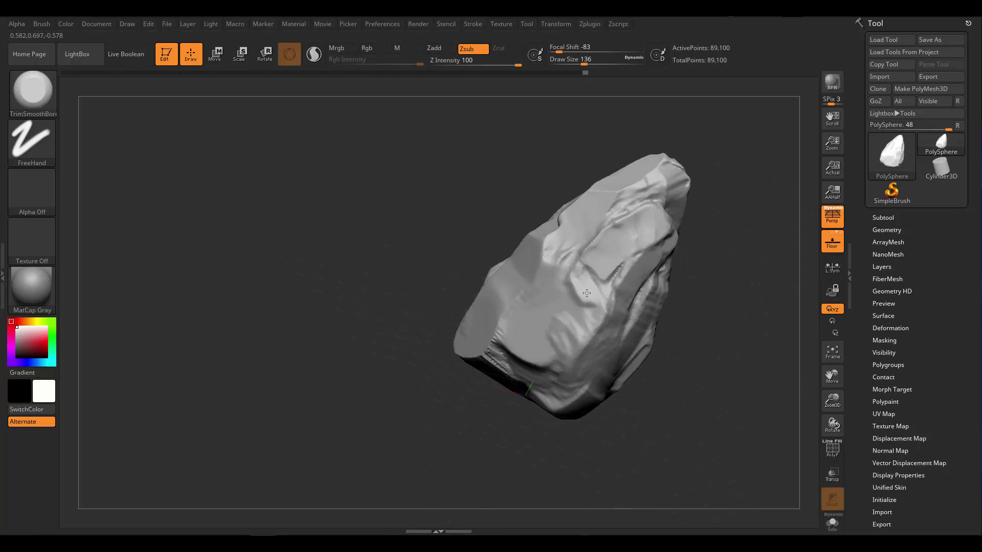
mouse_move(609, 237)
right_mouse_down()
mouse_move(587, 219)
mouse_move(492, 241)
right_mouse_up()
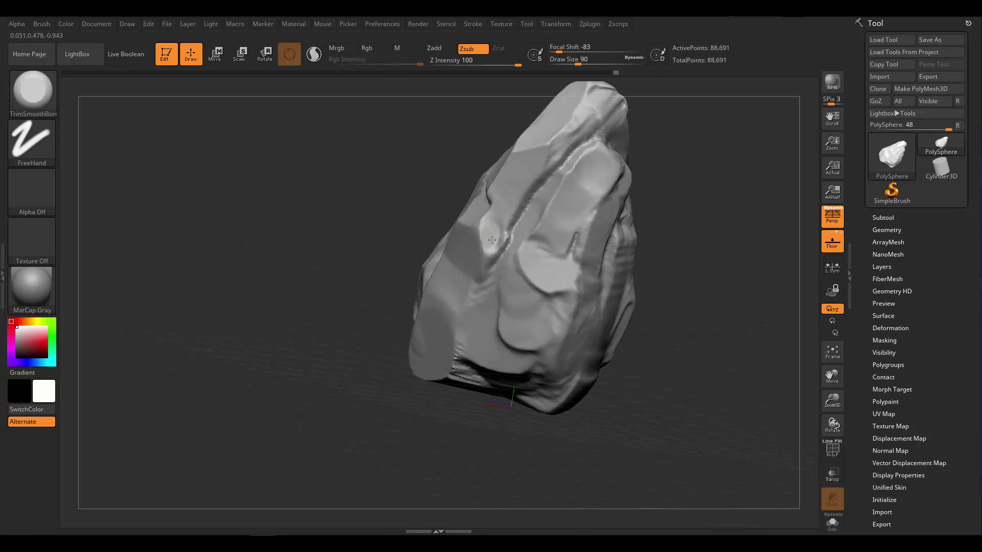
Step: Enlarge the TrimSmoothBorder brush to Draw Size 149 and flatten the facets on the lower face
mouse_move(531, 178)
right_mouse_down()
mouse_move(566, 276)
mouse_move(527, 254)
right_mouse_up()
key("space")
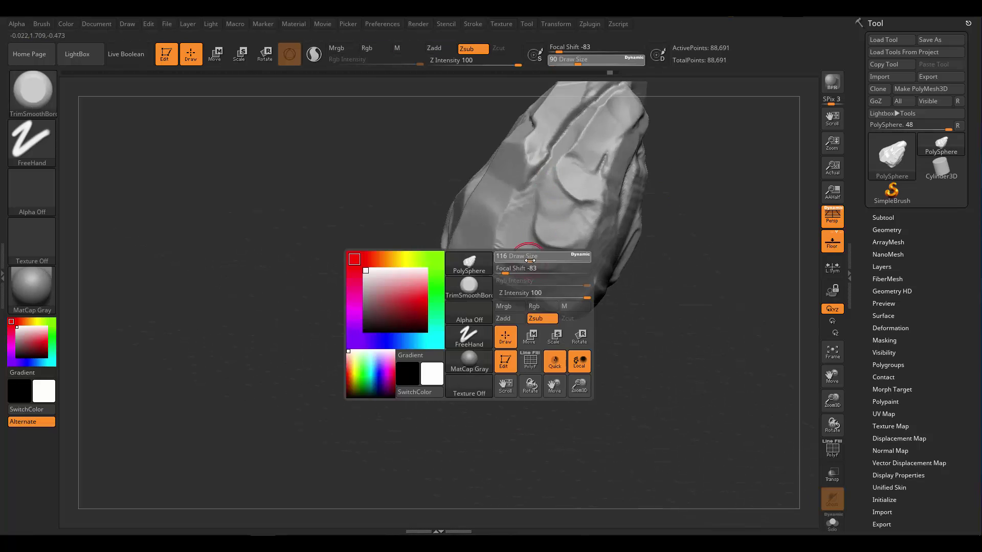
left_click_drag(527, 254, 534, 254)
left_click_drag(542, 225, 534, 245)
right_click_drag(534, 245, 531, 276)
left_click_drag(541, 246, 531, 271)
right_click_drag(532, 271, 512, 271)
left_click_drag(511, 255, 508, 288)
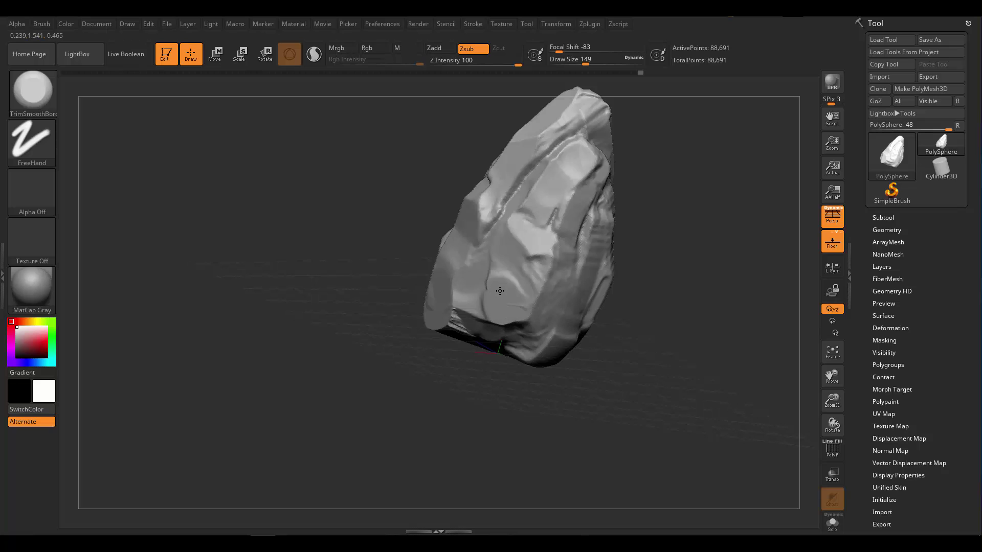
Step: Trim planes along the ridged side and above the rock's base, and remesh the sculpt
right_click_drag(551, 237, 515, 292)
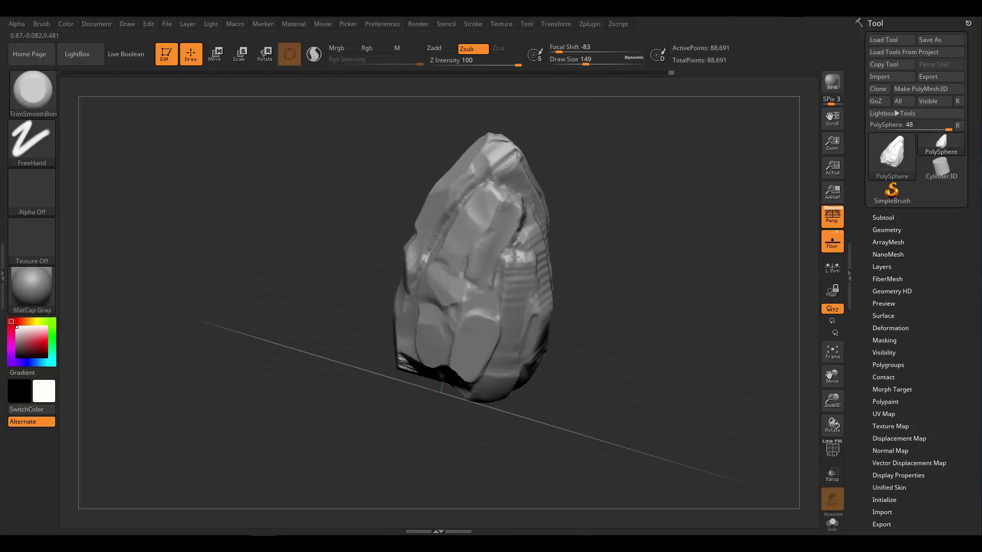
mouse_move(541, 234)
right_mouse_down()
mouse_move(500, 208)
mouse_move(471, 158)
mouse_move(480, 180)
mouse_move(450, 168)
mouse_move(409, 313)
mouse_move(456, 342)
mouse_move(491, 286)
right_mouse_up()
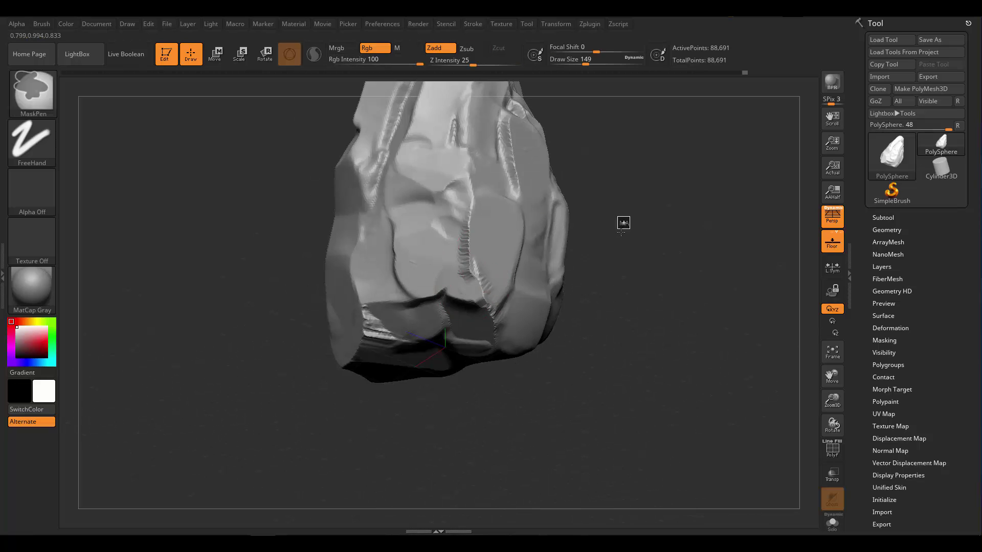
left_click_drag(622, 222, 647, 248, "ctrl")
Step: Flatten long vertical planes and lower facets over the ridged side with the TrimSmoothBorder brush at Draw Size 149
right_click_drag(521, 241, 478, 244)
right_click_drag(426, 312, 435, 287)
left_click_drag(387, 277, 364, 250)
mouse_move(378, 286)
right_mouse_down("ctrl")
mouse_move(373, 225)
mouse_move(381, 287)
right_mouse_up("ctrl")
left_click_drag(381, 286, 389, 255)
mouse_move(409, 286)
right_mouse_down("ctrl")
mouse_move(461, 225)
mouse_move(493, 300)
mouse_move(427, 351)
mouse_move(431, 370)
mouse_move(480, 260)
mouse_move(447, 285)
mouse_move(446, 335)
mouse_move(449, 285)
mouse_move(524, 296)
mouse_move(420, 249)
mouse_move(456, 281)
mouse_move(471, 277)
mouse_move(403, 341)
right_mouse_up("ctrl")
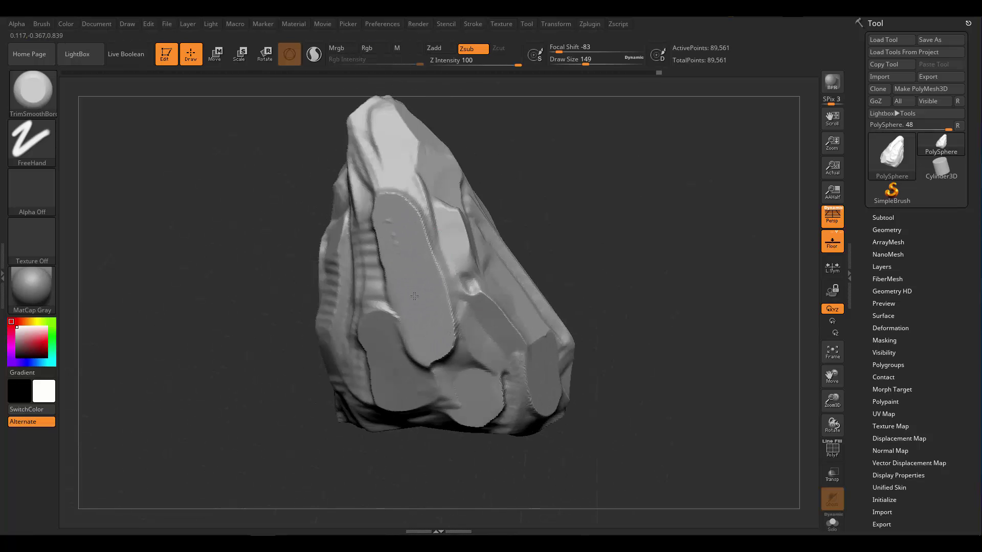
Step: Trim clean planes on the rock's tip and around the rim of its underside
mouse_move(414, 296)
right_mouse_down()
mouse_move(415, 198)
mouse_move(357, 194)
mouse_move(385, 164)
mouse_move(397, 204)
mouse_move(480, 263)
mouse_move(463, 215)
right_mouse_up()
left_click_drag(463, 215, 482, 248)
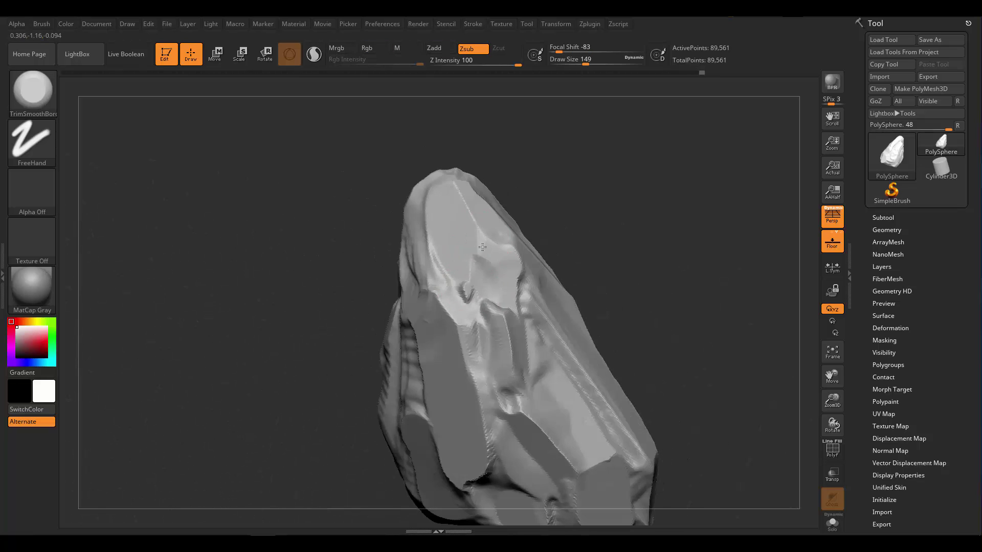
right_click_drag(482, 247, 478, 276)
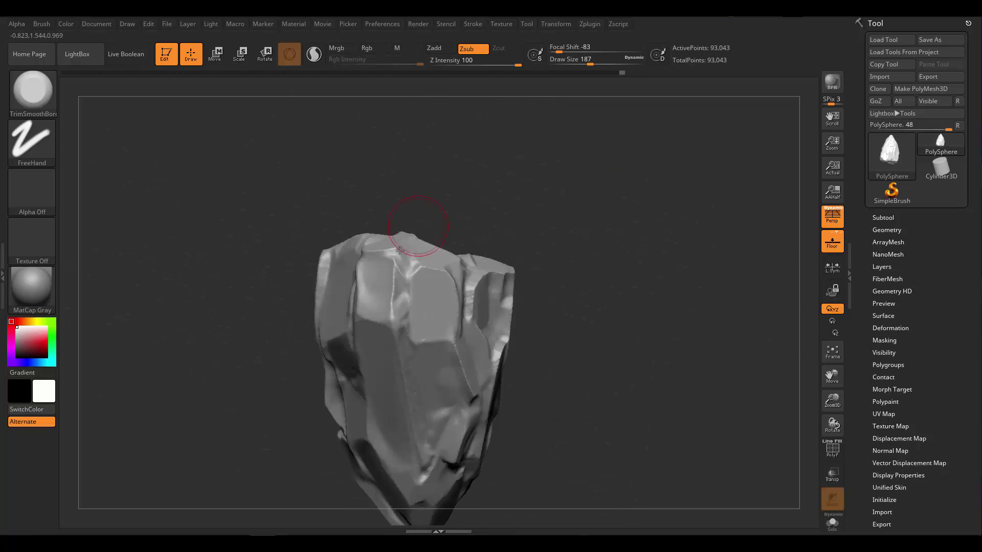
right_click_drag(405, 287, 415, 256)
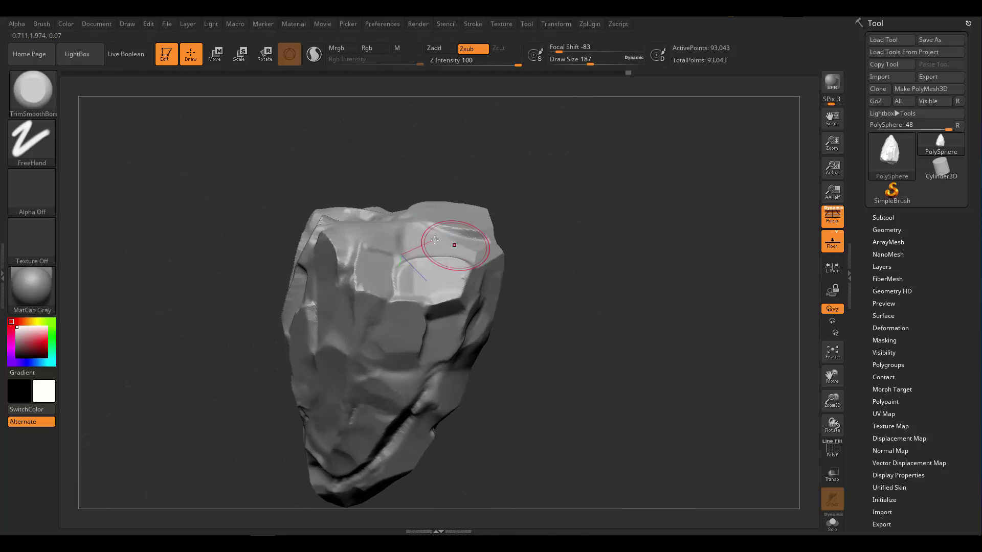
Step: Chip and break up the underside of the rock with the MalletFast brush at Draw Size 197
key("b")
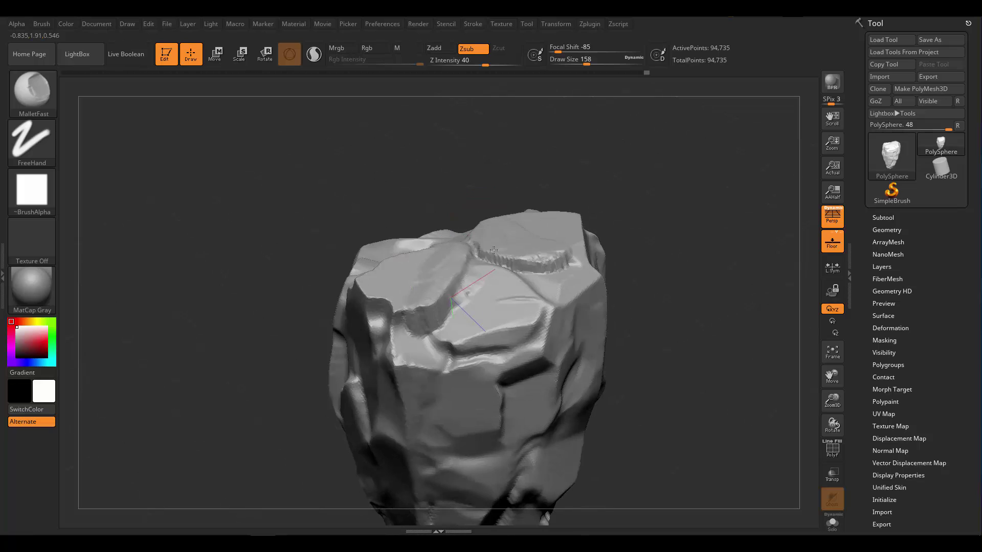
right_click_drag(440, 279, 455, 278)
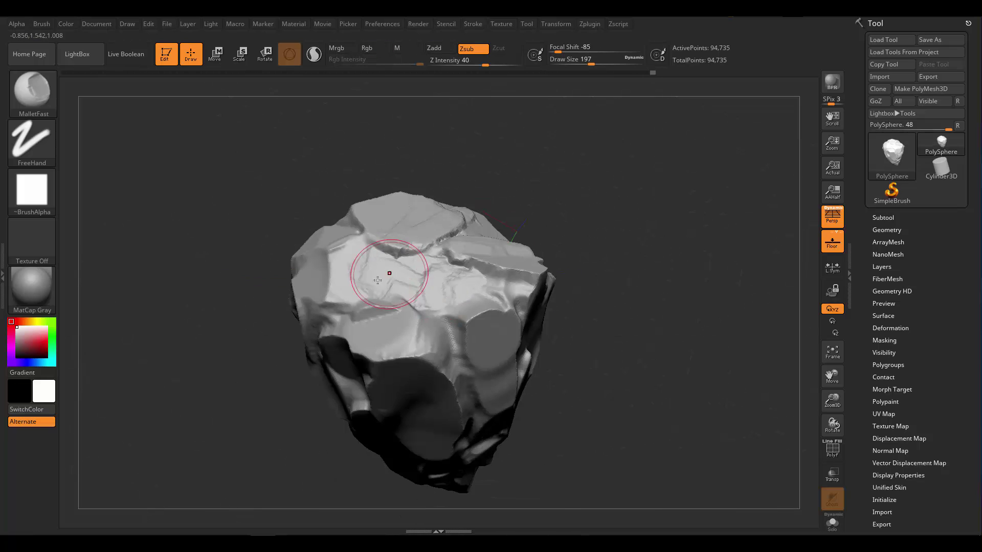
right_click_drag(371, 323, 338, 375)
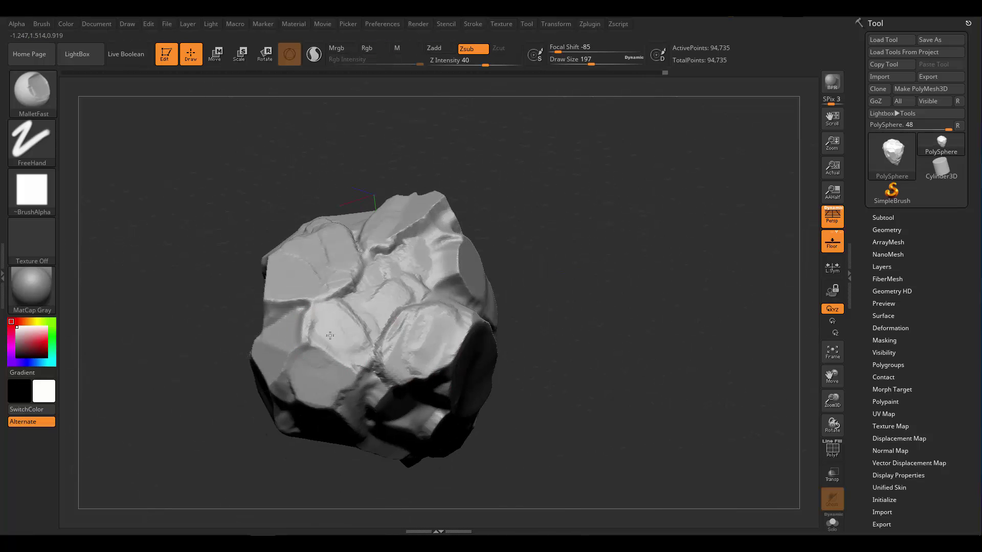
right_click_drag(329, 335, 357, 295)
right_click_drag(428, 248, 410, 223)
left_click_drag(453, 273, 454, 286)
right_click_drag(454, 286, 515, 247)
Step: Apply the PolySkin material and chip extra breaks into the rock's side faces with the MalletFast brush
left_click(33, 287)
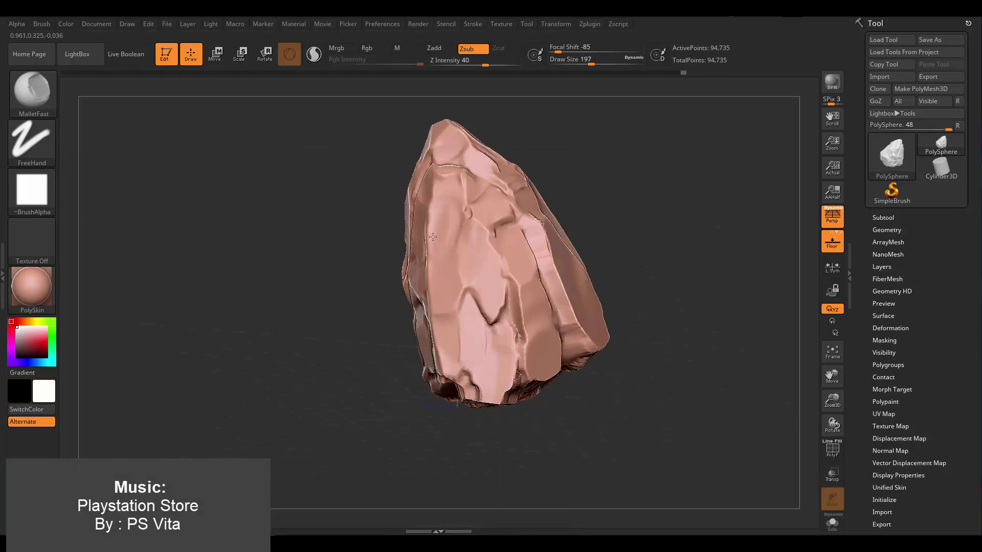
right_click_drag(509, 275, 455, 230)
left_click_drag(454, 232, 463, 270)
right_click_drag(462, 269, 556, 310)
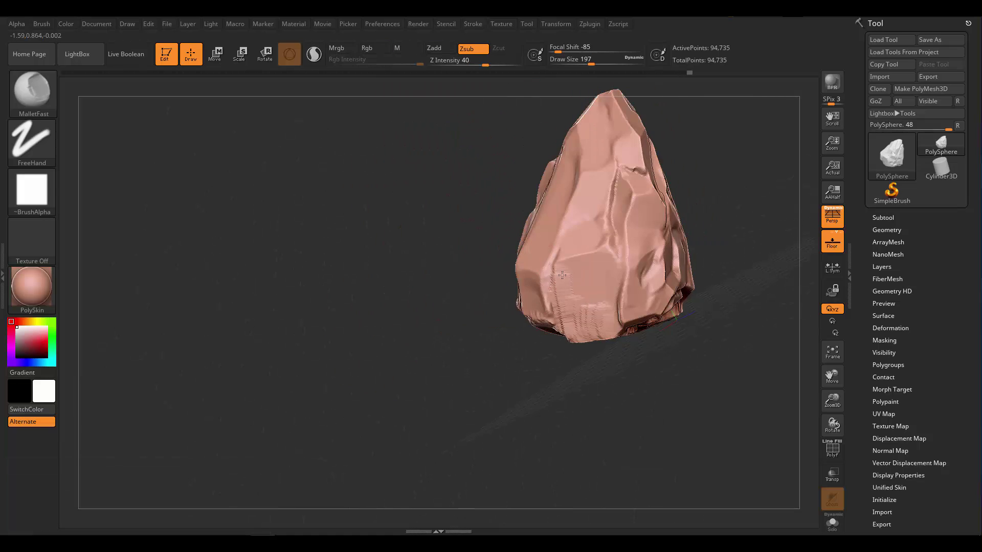
right_click_drag(562, 275, 521, 319)
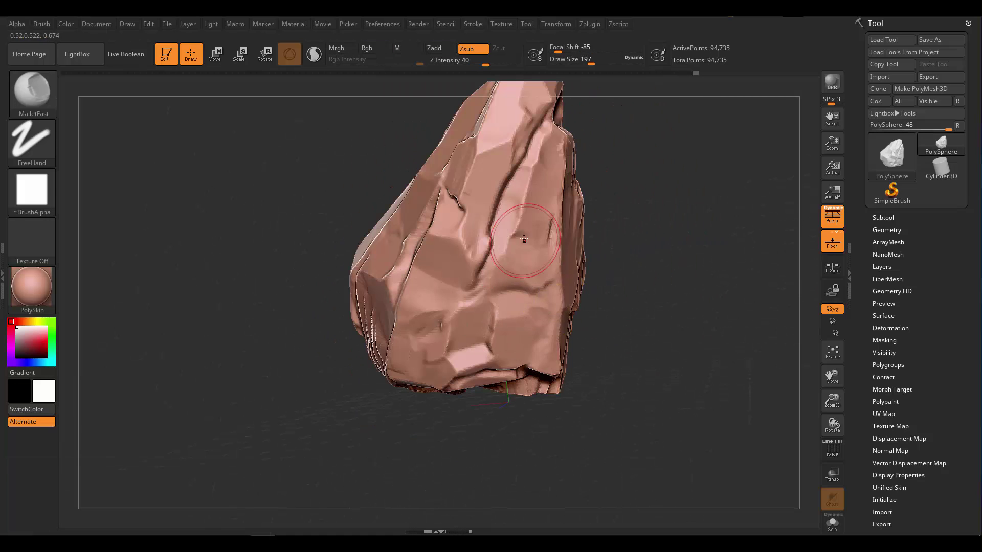
left_click_drag(528, 288, 537, 286)
Step: Smooth the fresh chips on the lower face and the upper planes with the TrimSmoothBorder brush at Draw Size 112
key("b")
key("t")
key("s")
left_click_drag(536, 251, 526, 268)
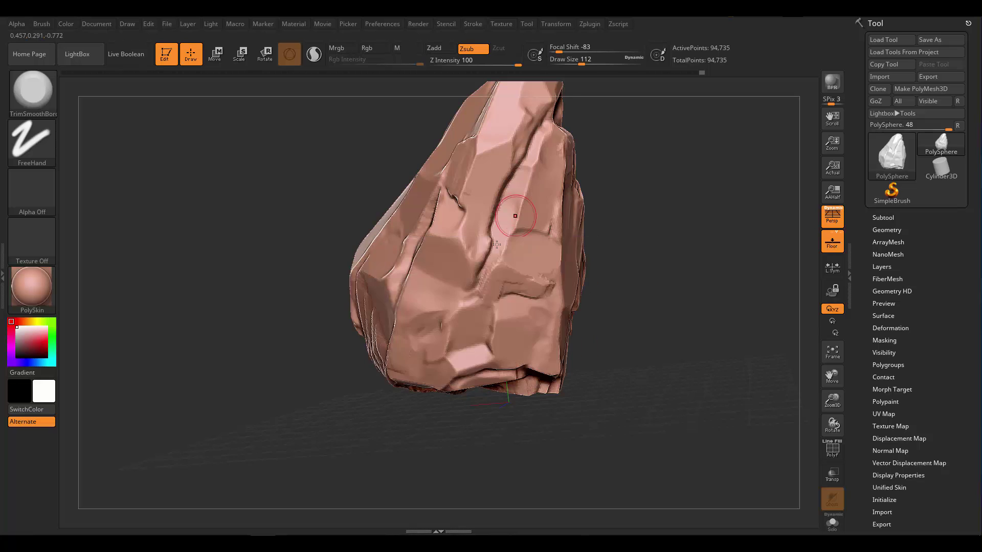
right_click_drag(474, 170, 486, 286)
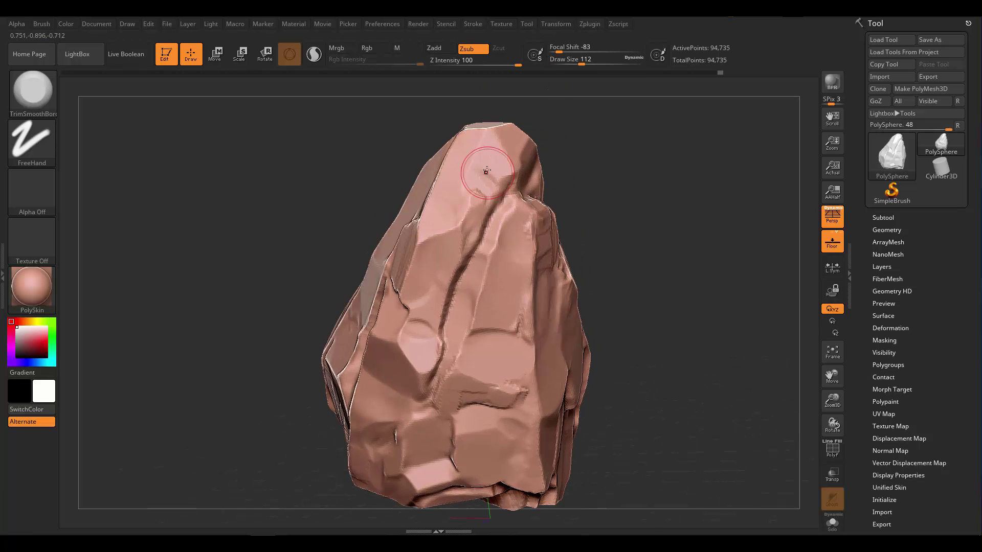
Step: Trim the remaining rough edges and ridges around the rock's other sides with the TrimSmoothBorder brush
right_click_drag(460, 399, 463, 337)
left_click_drag(464, 337, 473, 329)
mouse_move(473, 330)
right_mouse_down()
mouse_move(541, 285)
mouse_move(452, 309)
right_mouse_up()
left_click_drag(452, 309, 470, 294)
mouse_move(525, 296)
right_mouse_down()
mouse_move(505, 276)
mouse_move(484, 306)
mouse_move(504, 276)
mouse_move(468, 256)
mouse_move(473, 274)
right_mouse_up()
mouse_move(486, 236)
right_mouse_down()
mouse_move(447, 325)
mouse_move(390, 267)
mouse_move(470, 242)
mouse_move(446, 276)
mouse_move(474, 270)
right_mouse_up()
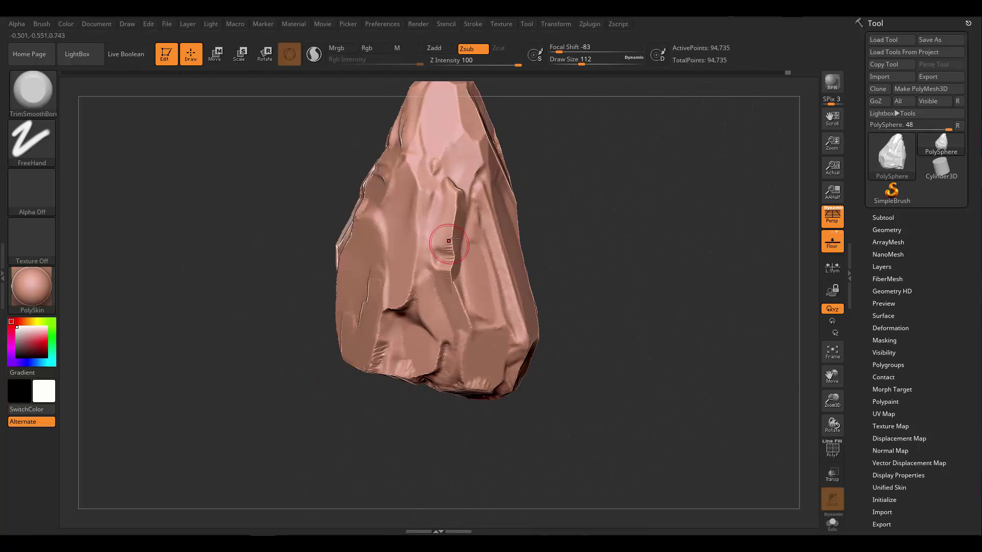
Step: Try a short trim beside the long front plane and undo the stroke
right_click_drag(466, 223, 423, 222)
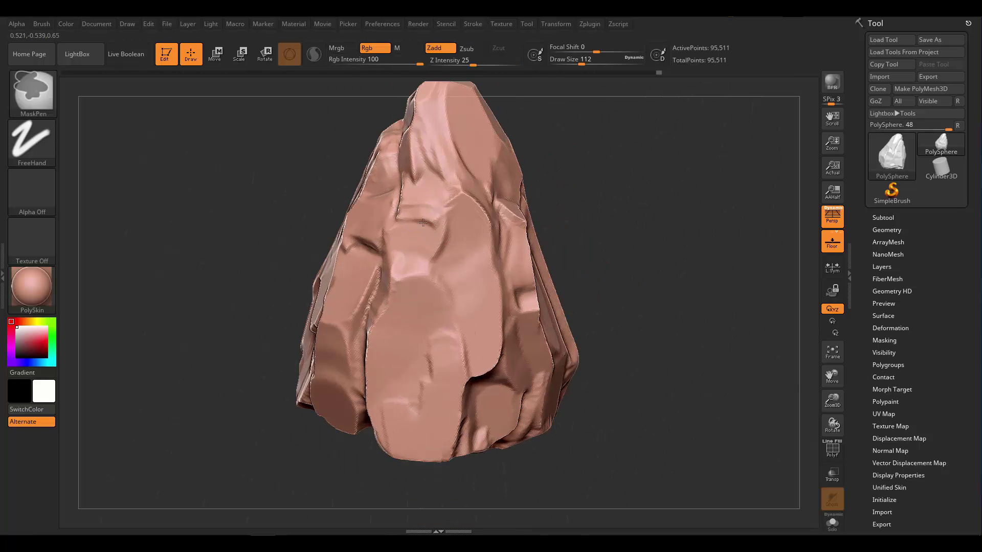
left_click_drag(435, 252, 434, 256)
mouse_move(434, 256)
right_mouse_down()
mouse_move(446, 257)
mouse_move(403, 258)
mouse_move(421, 261)
right_mouse_up()
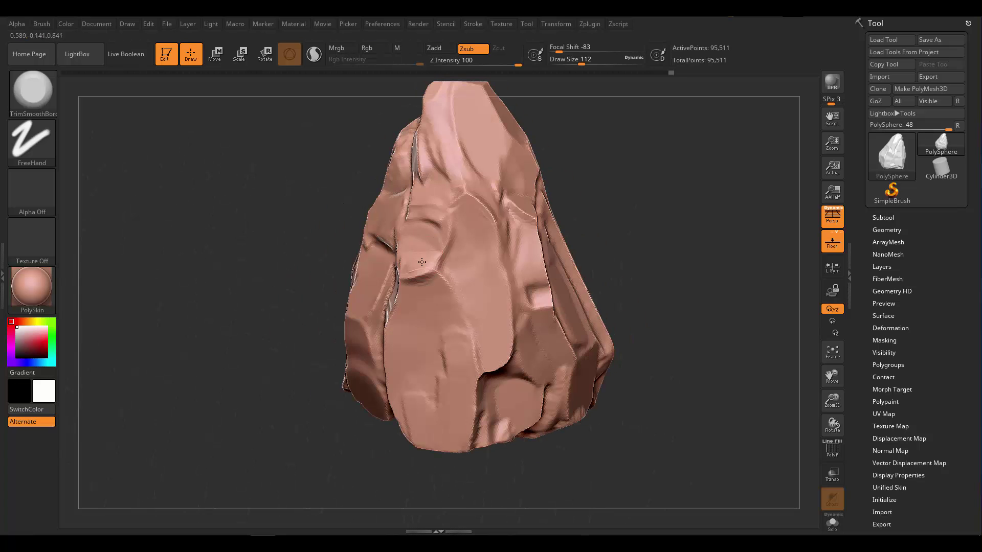
key("ctrl+z")
Step: Refine small edges and chips on the rock's faces with the TrimSmoothBorder brush at Draw Size 62
right_click_drag(441, 299, 415, 276)
mouse_move(423, 217)
right_mouse_down("shift")
mouse_move(519, 201)
mouse_move(478, 212)
mouse_move(520, 215)
right_mouse_up("shift")
left_click_drag(520, 215, 527, 230)
mouse_move(527, 230)
right_mouse_down()
mouse_move(488, 272)
mouse_move(552, 227)
mouse_move(542, 253)
mouse_move(552, 247)
mouse_move(522, 277)
mouse_move(499, 276)
mouse_move(469, 343)
right_mouse_up()
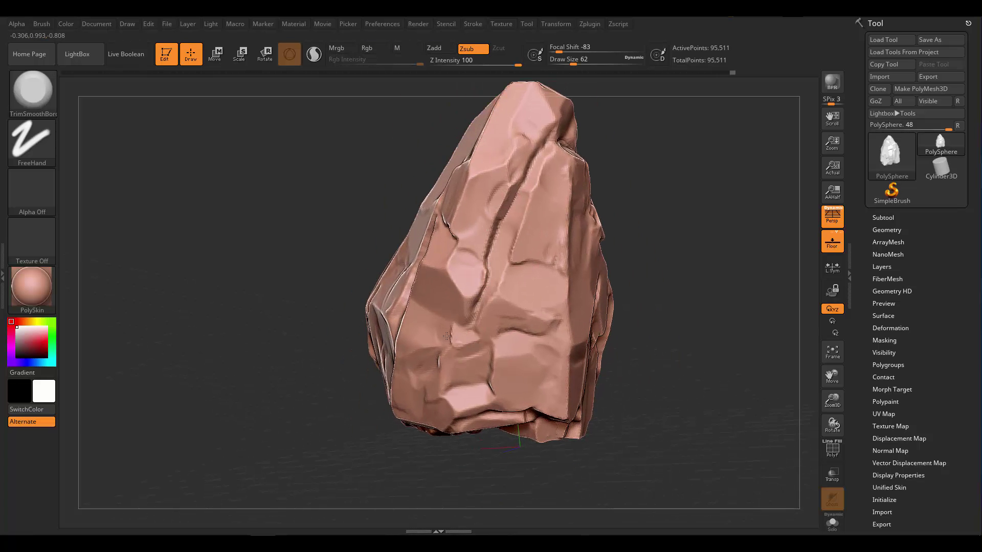
right_click_drag(511, 214, 486, 234)
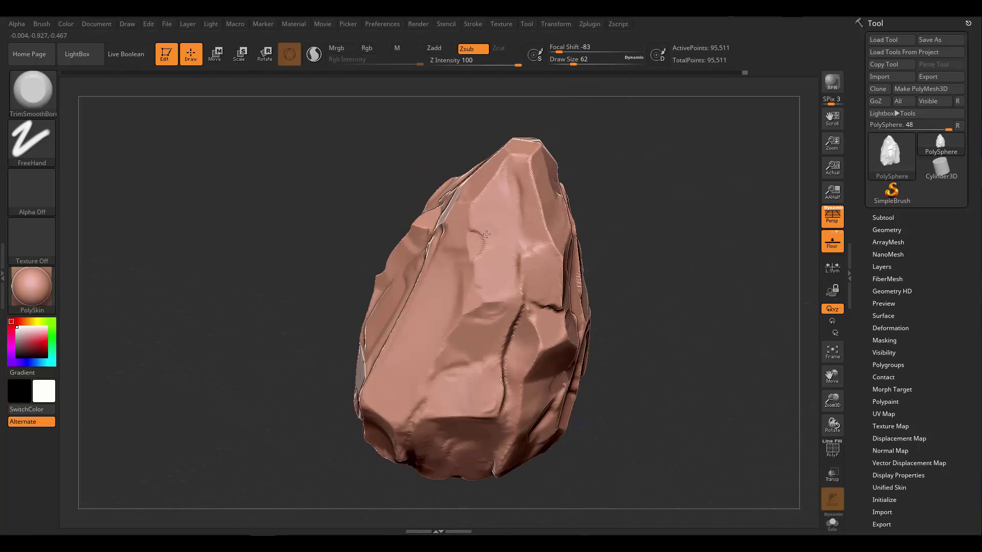
Step: Trim the edges and planes on the rock's front and lower side with the TrimSmoothBorder brush at Draw Size 62
mouse_move(529, 161)
right_mouse_down()
mouse_move(482, 308)
mouse_move(454, 221)
mouse_move(471, 279)
mouse_move(514, 230)
right_mouse_up()
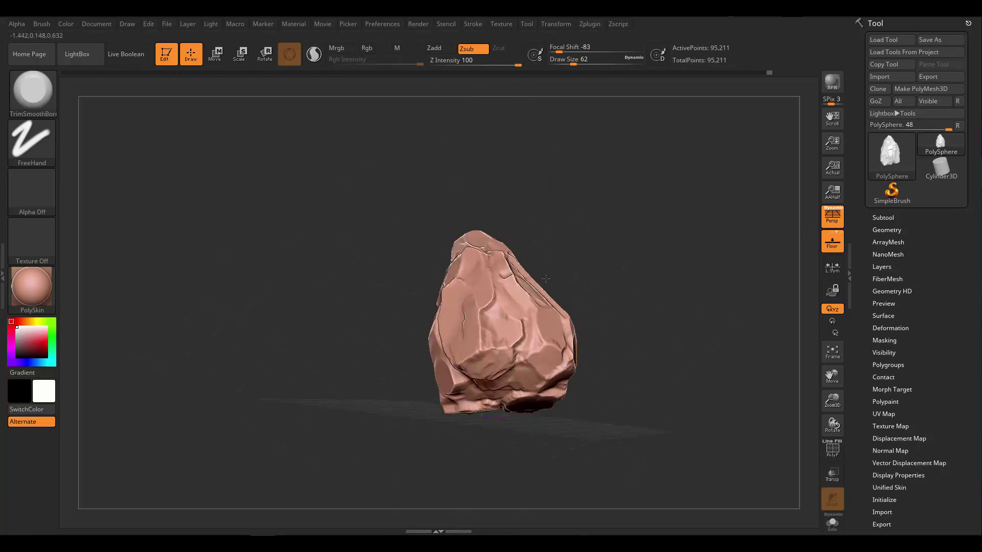
mouse_move(545, 279)
right_mouse_down()
mouse_move(532, 226)
mouse_move(491, 276)
right_mouse_up()
left_click_drag(491, 276, 521, 256)
right_click_drag(522, 256, 588, 281)
left_click_drag(588, 281, 627, 256)
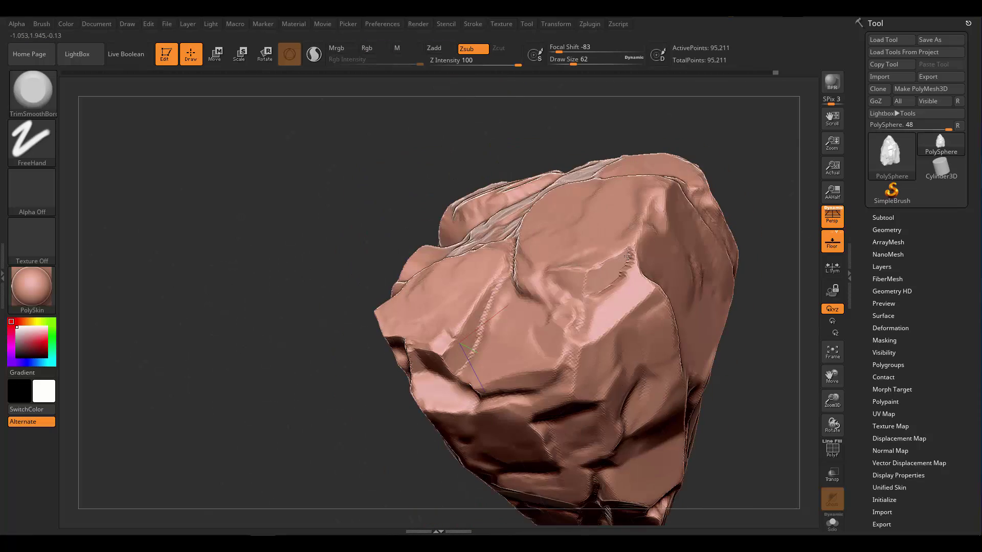
Step: Flatten the remaining ragged ridges around the rock's lower end and long side planes with the TrimSmoothBorder brush
mouse_move(628, 257)
right_mouse_down()
mouse_move(553, 257)
mouse_move(627, 287)
mouse_move(610, 308)
mouse_move(526, 314)
mouse_move(542, 301)
mouse_move(575, 315)
right_mouse_up()
mouse_move(558, 237)
right_mouse_down()
mouse_move(532, 240)
mouse_move(567, 270)
mouse_move(555, 407)
mouse_move(552, 357)
mouse_move(607, 335)
mouse_move(593, 319)
mouse_move(540, 305)
mouse_move(557, 298)
mouse_move(486, 326)
mouse_move(511, 307)
right_mouse_up()
left_click_drag(511, 307, 500, 337)
right_click_drag(505, 309, 489, 318)
right_click_drag(512, 253, 488, 280)
right_click_drag(464, 379, 516, 388)
Step: Apply the Polish By Features deformation to the rock
left_click(896, 330)
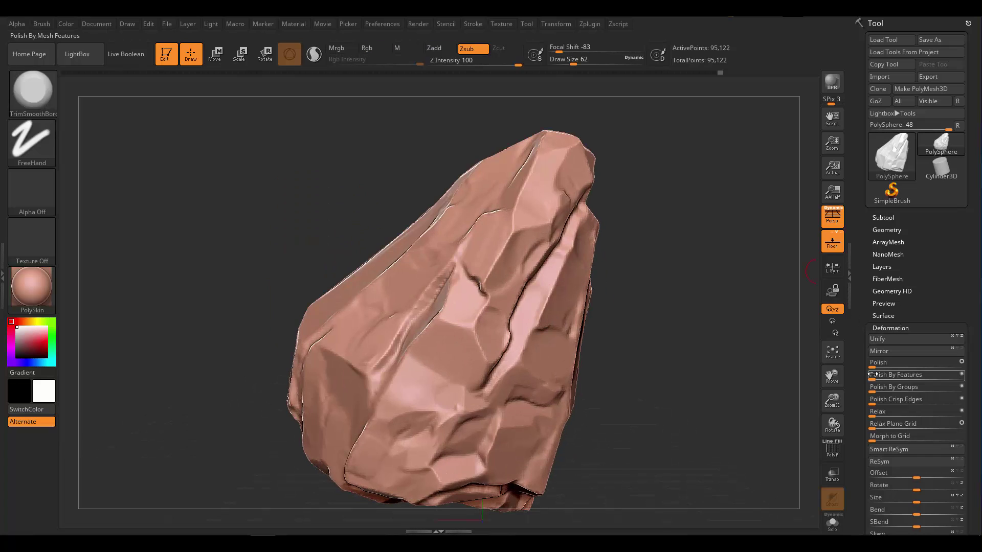
left_click_drag(871, 375, 900, 375)
right_click_drag(587, 335, 680, 312)
left_click(890, 328)
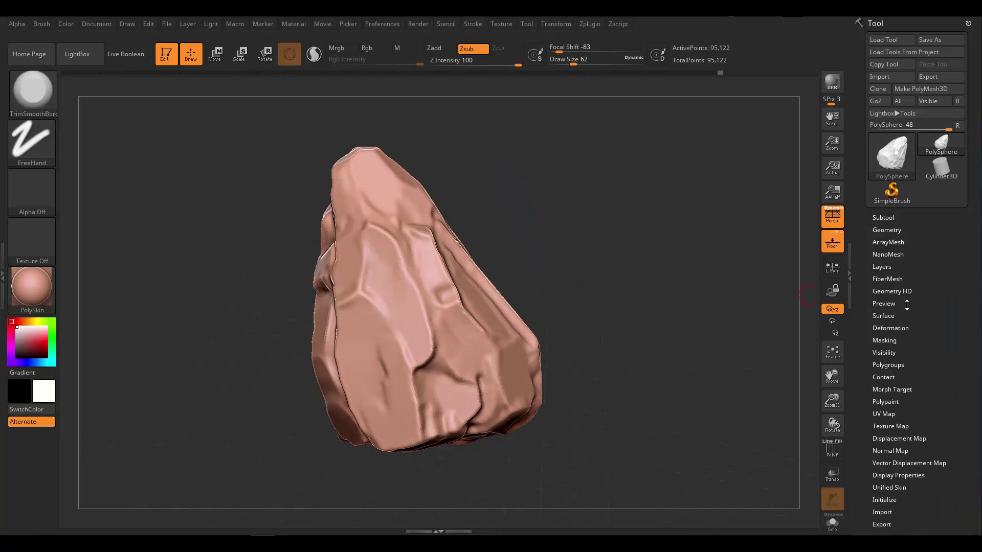
Step: Apply ClayPolish to the rock with Max 15, Sharp 0, Soft 0 and RSoft 5
left_click(891, 230)
left_click(888, 389)
right_click_drag(716, 348, 591, 320)
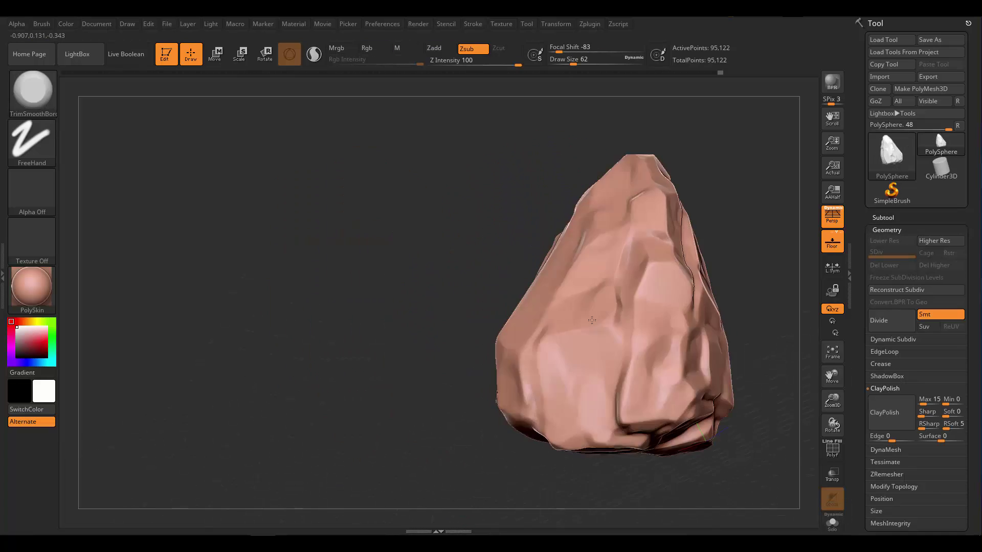
left_click(900, 412)
left_click_drag(665, 327, 527, 331)
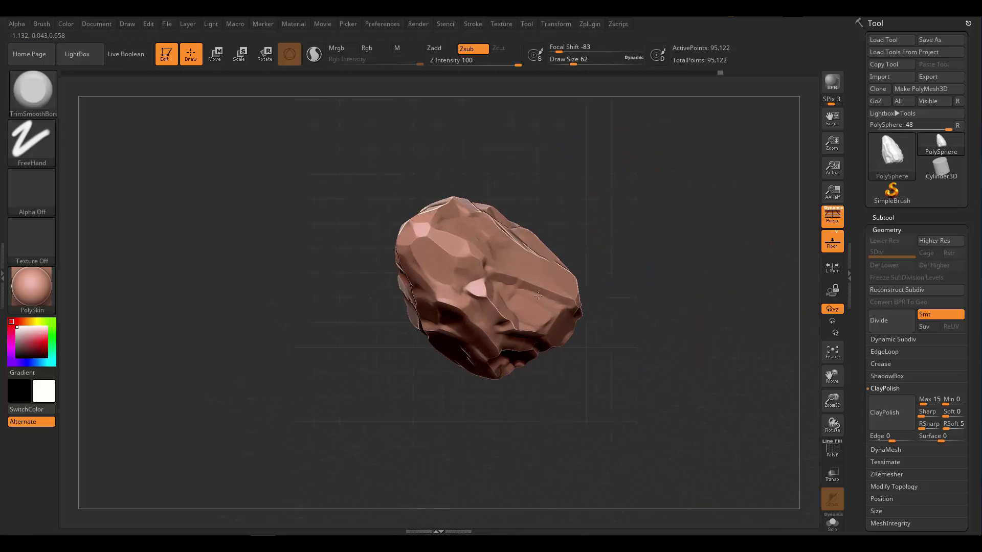
Step: Switch the material to StartupMaterial and review the rock's planes from several sides
left_click(32, 290)
left_click(193, 258)
left_click_drag(665, 327, 621, 326, "alt")
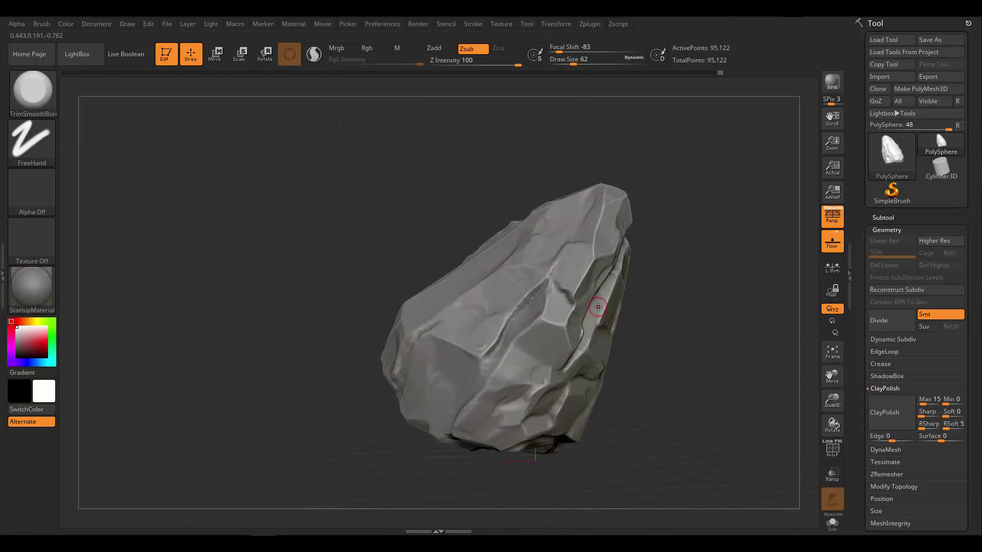
left_click_drag(586, 217, 417, 275)
mouse_move(614, 307)
left_mouse_down()
mouse_move(665, 306)
mouse_move(624, 286)
left_mouse_up()
left_click_drag(413, 261, 401, 290)
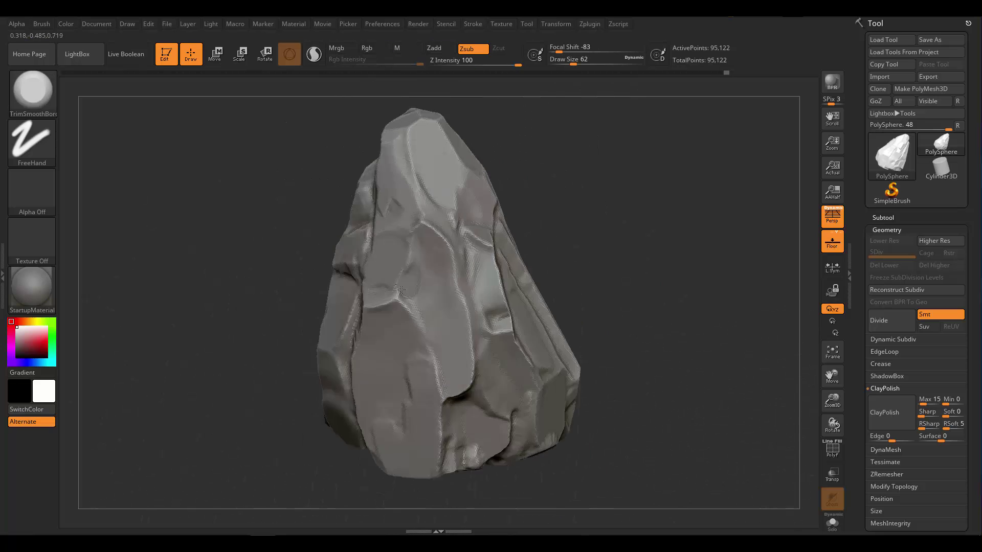
Step: Divide the mesh once and start carving a crack along the front ridge with the DamStandard brush
key("b")
key("d")
key("s")
mouse_move(526, 287)
right_mouse_down("ctrl")
mouse_move(512, 297)
mouse_move(502, 285)
mouse_move(496, 247)
mouse_move(491, 271)
right_mouse_up("ctrl")
left_click(890, 321)
left_click_drag(506, 274, 532, 238)
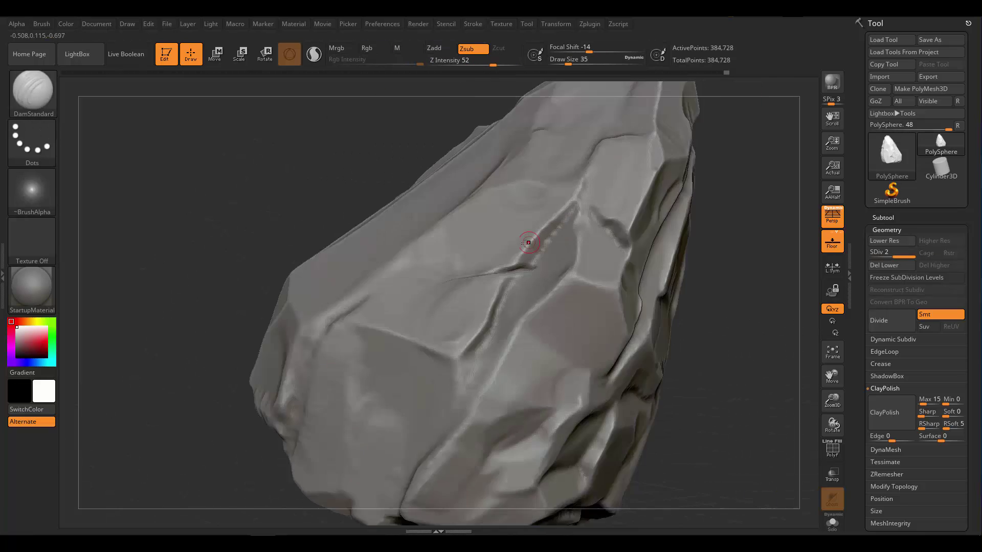
Step: Deepen the front and base cracks with the DamStandard brush at Draw Size 49 and apply ClayPolish to the divided mesh
mouse_move(531, 238)
right_mouse_down()
mouse_move(400, 289)
mouse_move(461, 256)
right_mouse_up()
left_click_drag(534, 219, 575, 254)
right_click_drag(575, 255, 540, 212)
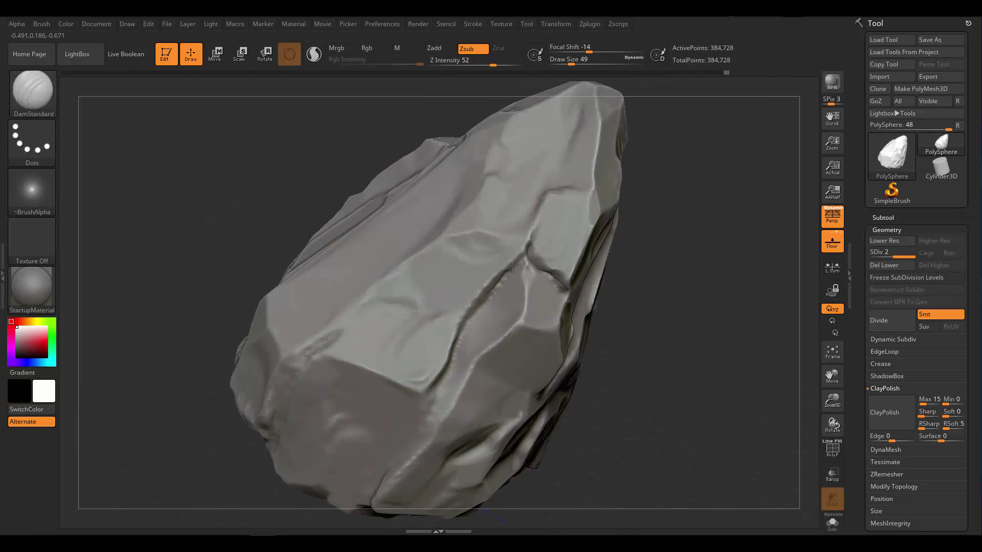
mouse_move(511, 266)
right_mouse_down()
mouse_move(544, 259)
mouse_move(537, 286)
mouse_move(623, 281)
mouse_move(570, 308)
mouse_move(681, 220)
right_mouse_up()
left_click(891, 412)
right_click_drag(414, 346, 494, 312)
mouse_move(571, 306)
right_mouse_down()
mouse_move(495, 257)
mouse_move(441, 282)
mouse_move(581, 237)
mouse_move(569, 271)
right_mouse_up()
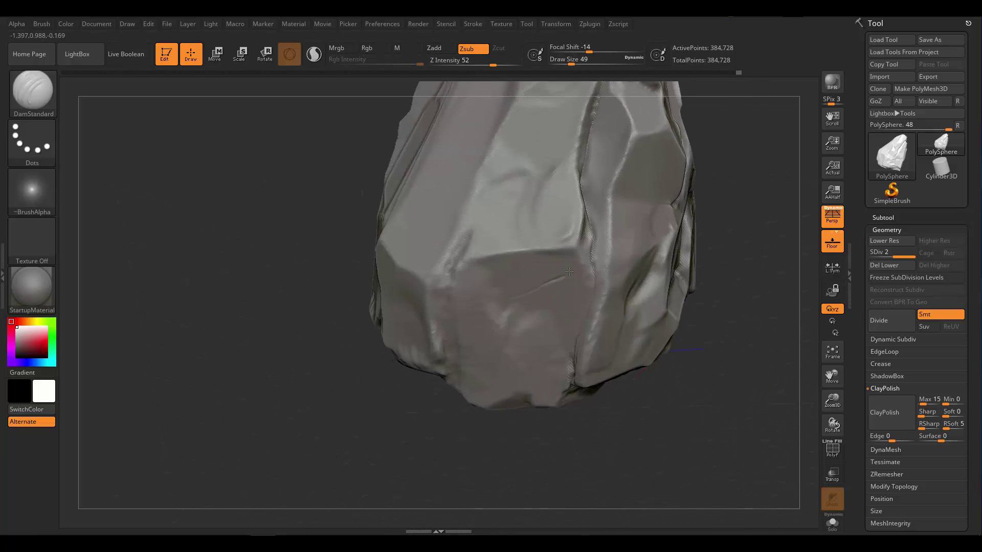
Step: Carve cracks between the upper front slabs and along the adjoining ridge with the DamStandard brush
mouse_move(472, 259)
right_mouse_down()
mouse_move(550, 249)
mouse_move(562, 266)
mouse_move(517, 352)
mouse_move(575, 246)
mouse_move(616, 299)
right_mouse_up()
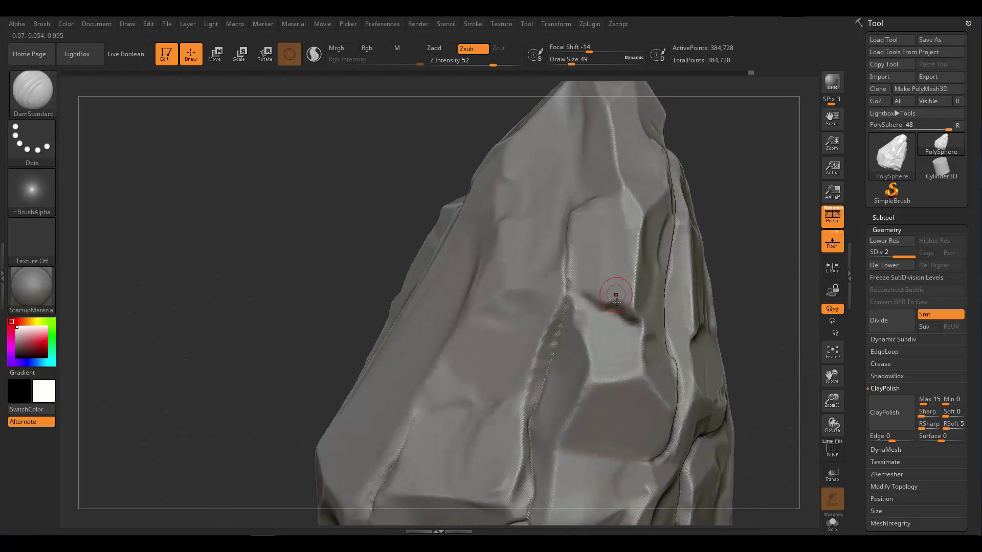
right_click_drag(601, 245, 552, 173)
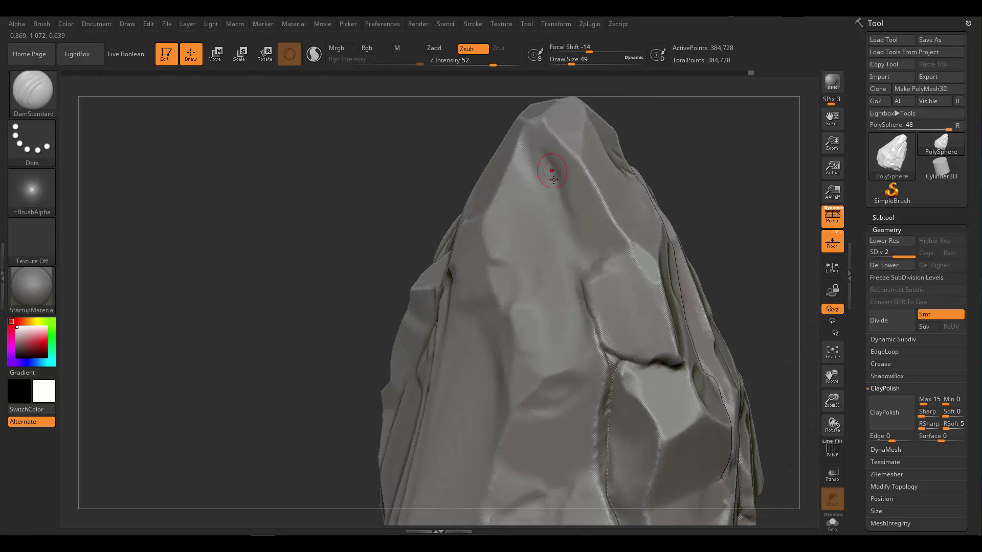
right_click_drag(643, 267, 594, 261, "ctrl")
left_click_drag(495, 234, 528, 281)
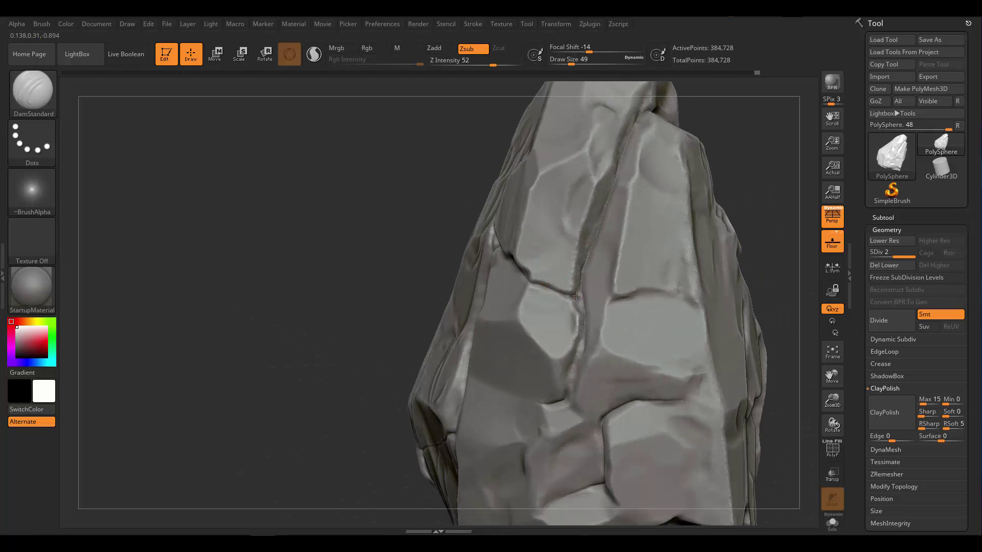
mouse_move(555, 286)
right_mouse_down()
mouse_move(572, 296)
mouse_move(596, 247)
mouse_move(533, 332)
mouse_move(596, 219)
mouse_move(603, 174)
mouse_move(578, 215)
mouse_move(672, 298)
mouse_move(543, 286)
right_mouse_up()
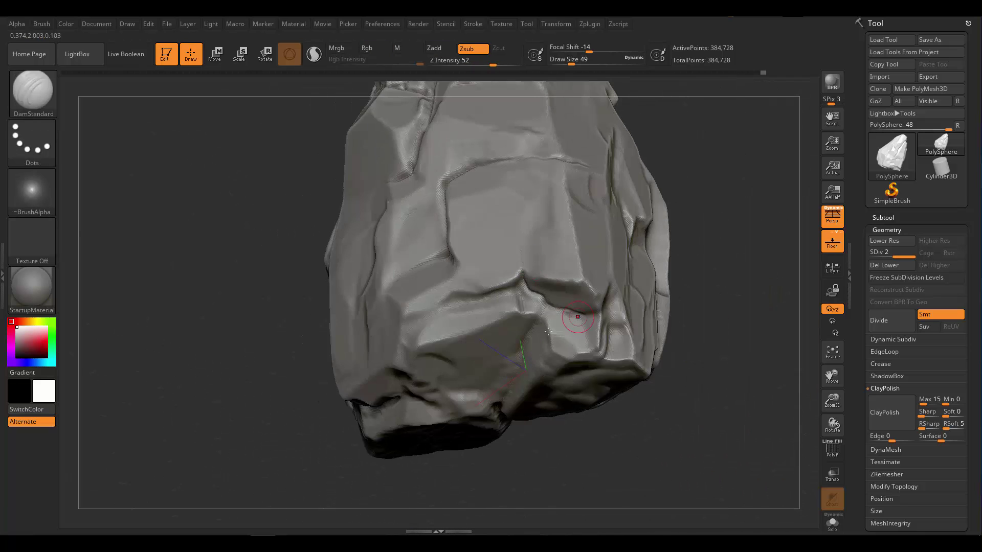
Step: Carve cracks and sharpen the slab seams around the rock's lower edge with the DamStandard brush
mouse_move(548, 331)
right_mouse_down("ctrl")
mouse_move(603, 245)
mouse_move(631, 261)
mouse_move(621, 256)
mouse_move(588, 278)
right_mouse_up("ctrl")
left_click_drag(588, 278, 555, 294)
right_click_drag(555, 294, 561, 212)
left_click_drag(555, 293, 534, 252)
mouse_move(535, 252)
right_mouse_down("ctrl")
mouse_move(529, 230)
mouse_move(516, 327)
mouse_move(530, 326)
mouse_move(574, 267)
mouse_move(575, 317)
mouse_move(577, 274)
mouse_move(534, 359)
mouse_move(482, 358)
right_mouse_up("ctrl")
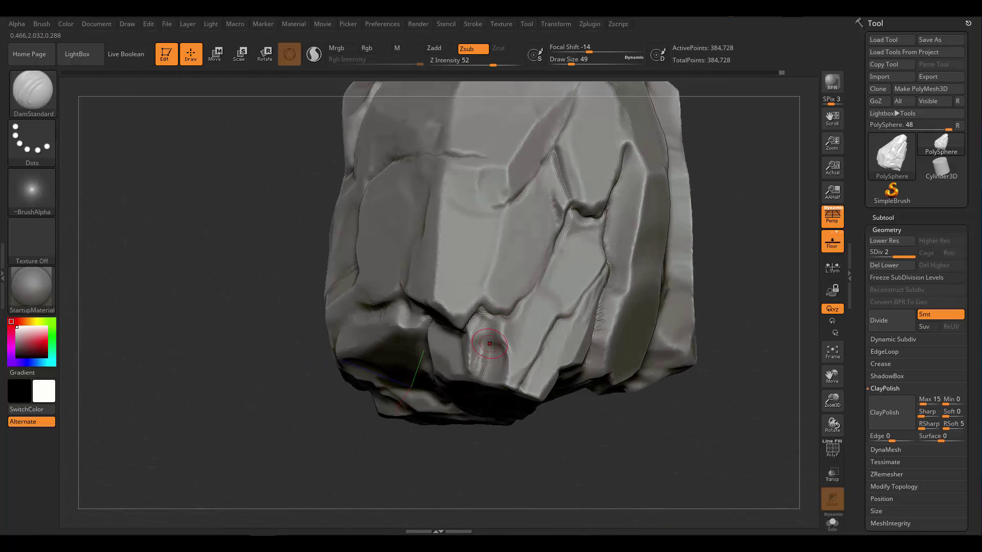
right_click_drag(503, 324, 521, 332)
left_click(320, 543)
left_click(933, 489)
left_click(931, 492)
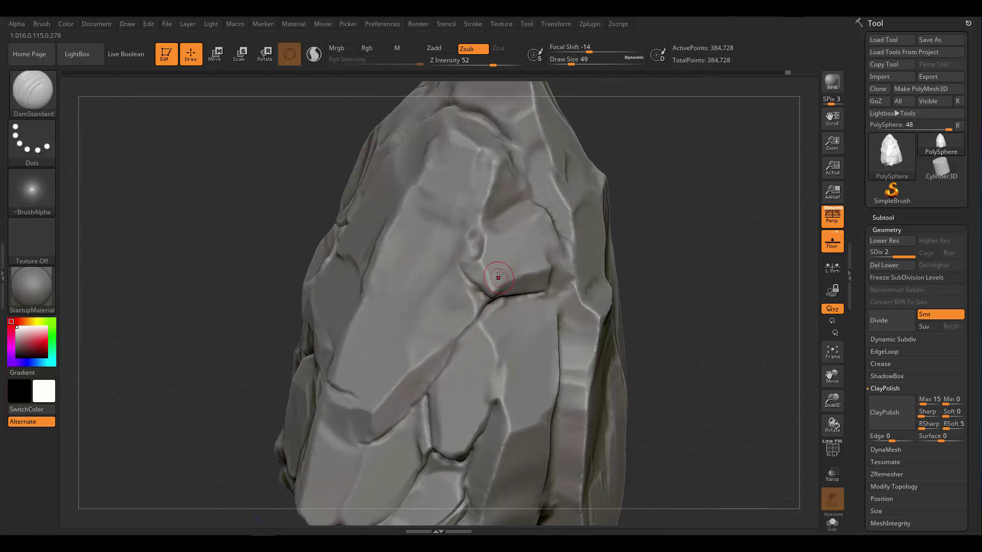
Step: Cut cracks between the stacked slabs on the rock's side faces and near the base with the DamStandard brush
right_click_drag(498, 277, 454, 320)
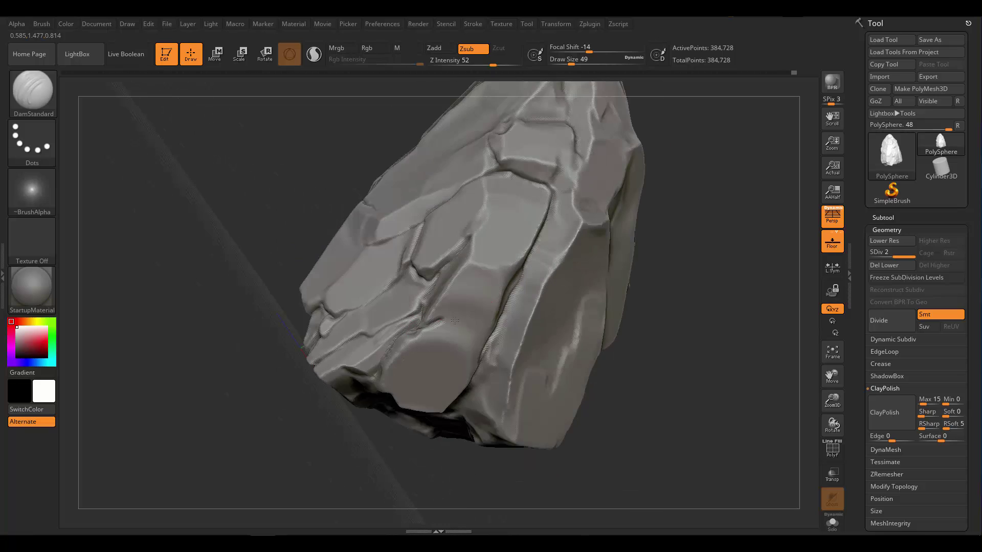
mouse_move(455, 265)
right_mouse_down()
mouse_move(434, 191)
mouse_move(463, 182)
mouse_move(489, 254)
mouse_move(432, 258)
mouse_move(514, 233)
mouse_move(475, 261)
right_mouse_up()
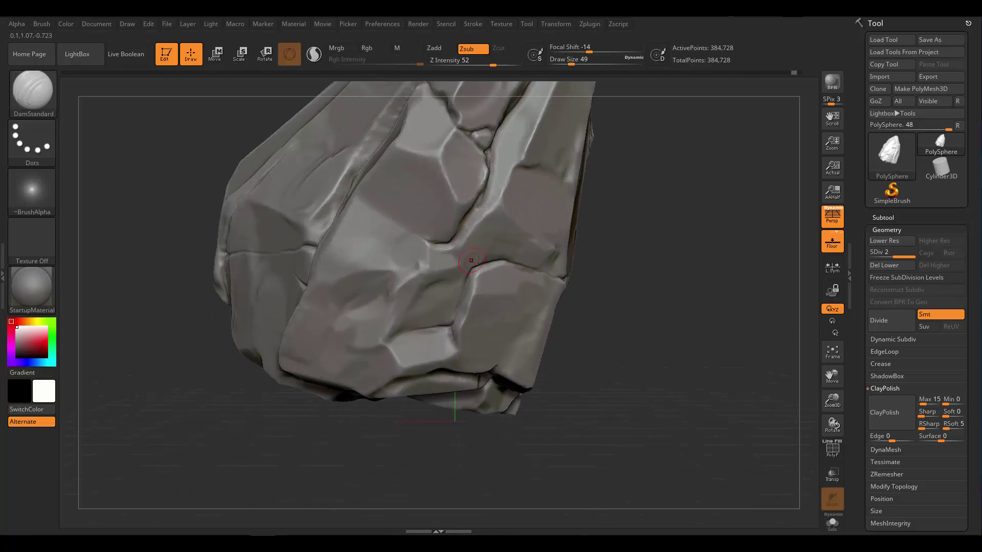
right_click_drag(416, 329, 449, 264)
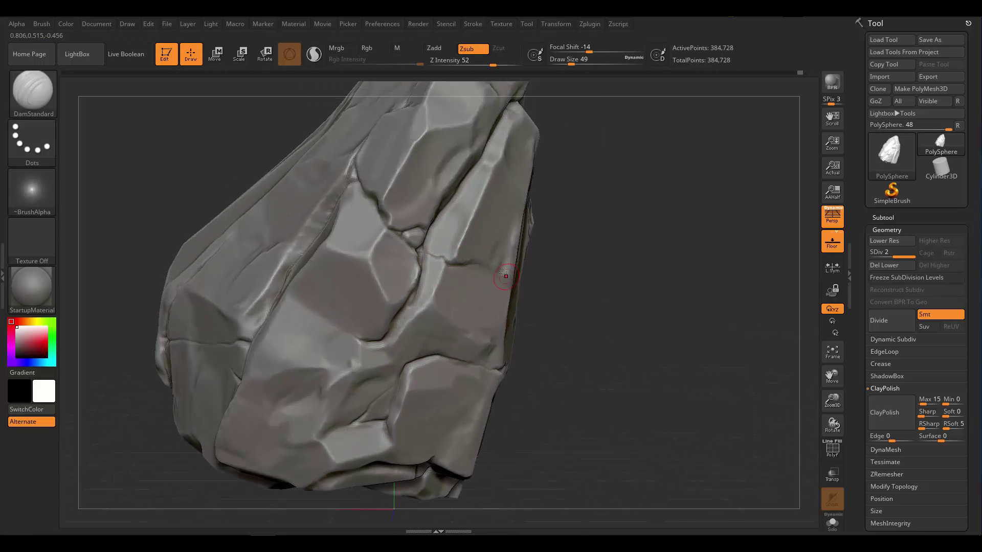
mouse_move(504, 275)
right_mouse_down()
mouse_move(453, 215)
mouse_move(377, 241)
mouse_move(525, 324)
mouse_move(416, 284)
mouse_move(455, 204)
mouse_move(447, 345)
mouse_move(504, 285)
mouse_move(526, 419)
mouse_move(551, 328)
mouse_move(575, 317)
mouse_move(552, 275)
mouse_move(587, 213)
mouse_move(474, 323)
mouse_move(459, 219)
right_mouse_up()
right_click_drag(400, 313, 448, 286)
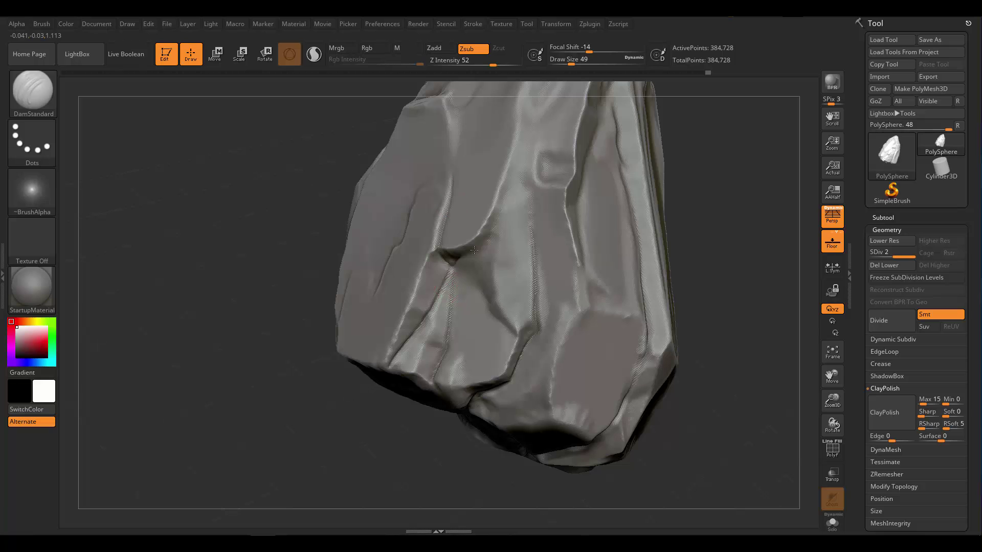
Step: Carve branching cracks around the notch in the back face and along its long vertical slabs
right_click_drag(474, 250, 452, 259)
left_click_drag(453, 259, 512, 324)
right_click_drag(512, 325, 463, 254)
left_click_drag(463, 254, 481, 253)
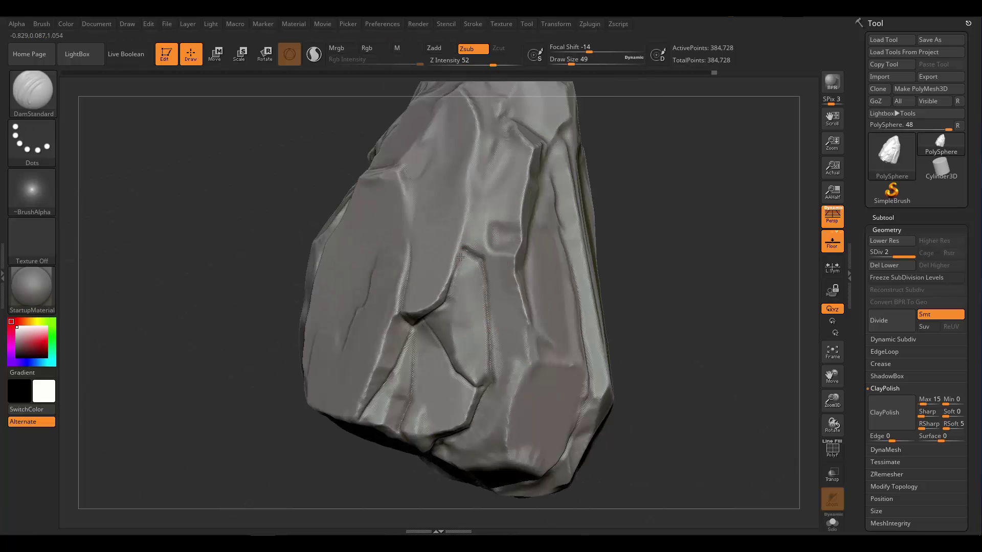
right_click_drag(491, 325, 544, 282)
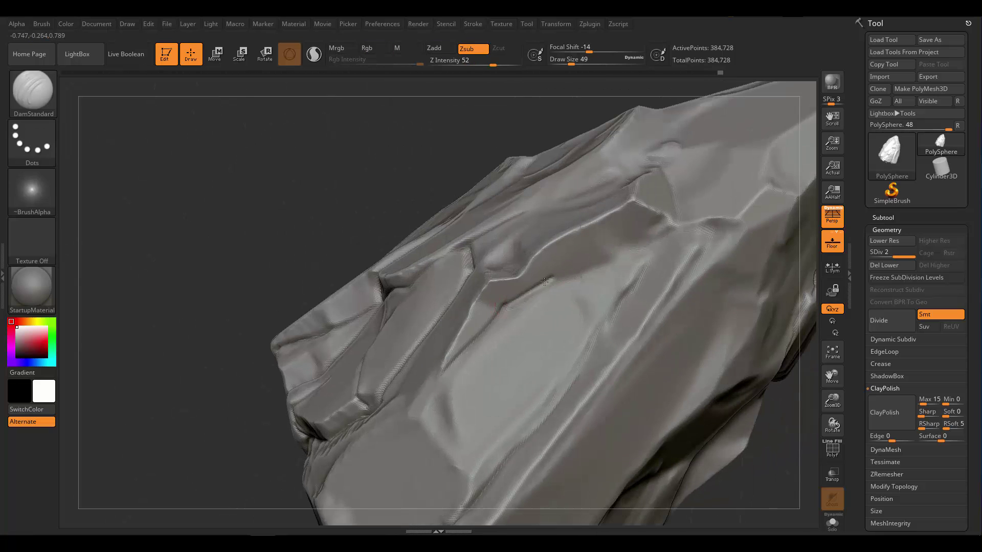
right_click_drag(491, 327, 560, 273)
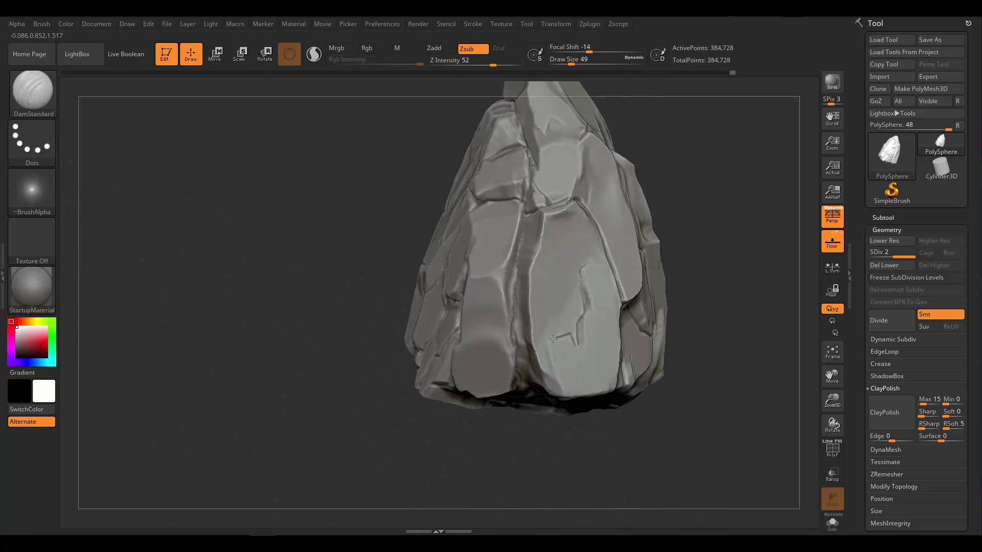
Step: Add jagged surface cracks to the broad slab faces and define the seams running up to the peak
right_click_drag(553, 339, 607, 277)
right_click_drag(549, 202, 515, 248)
key("ctrl")
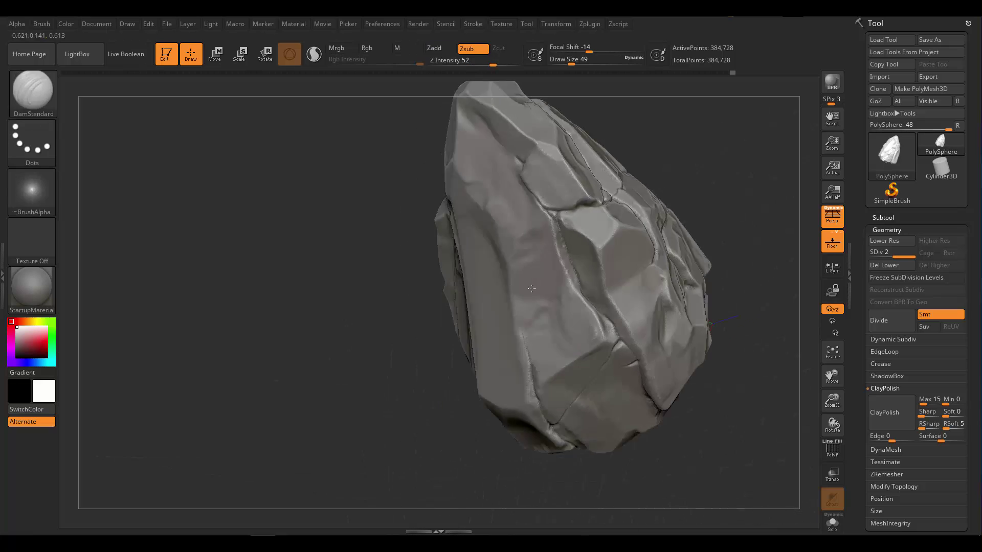
right_click_drag(531, 289, 513, 270)
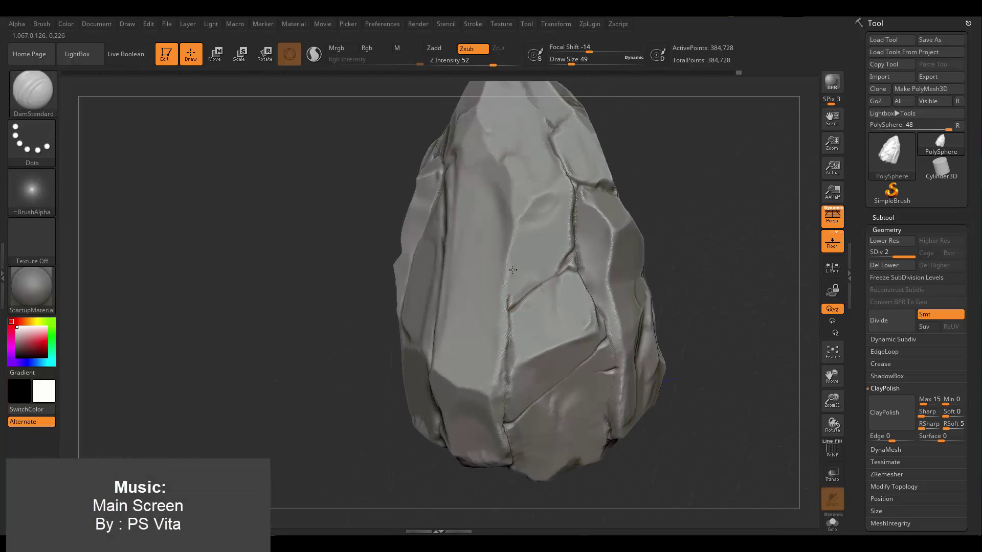
right_click_drag(499, 309, 525, 284)
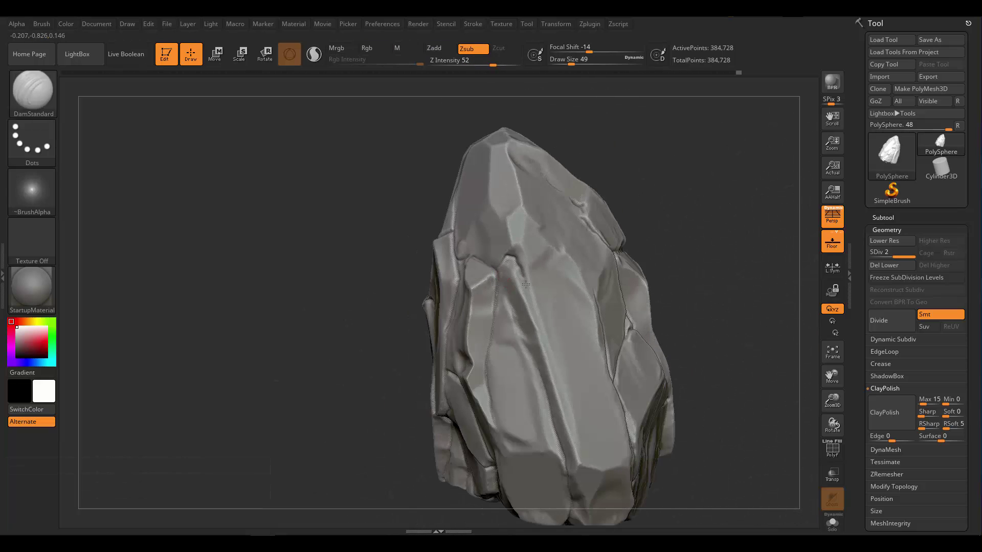
right_click_drag(566, 325, 577, 366)
Step: Carve deep cracks separating the slabs on the rock's underside with the DamStandard brush
right_click_drag(576, 365, 633, 216)
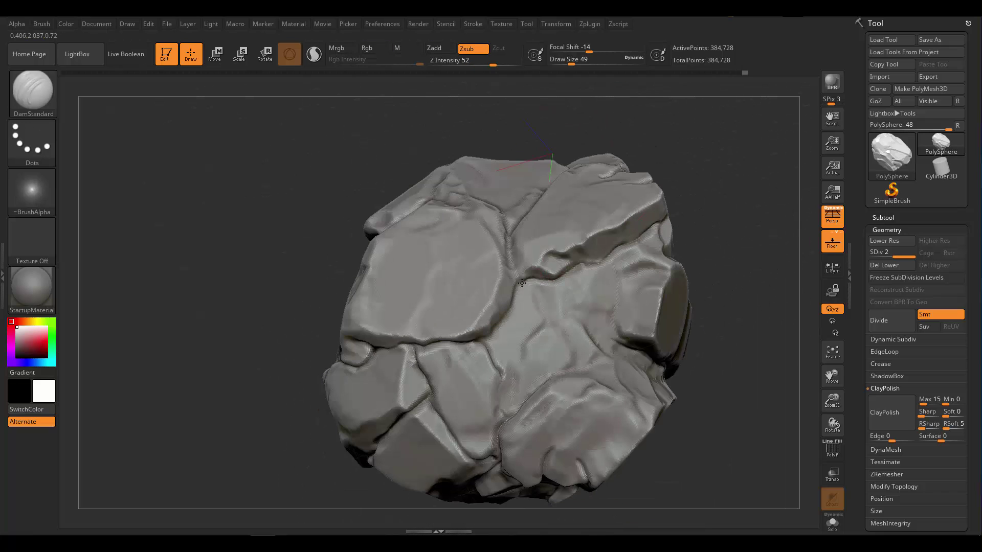
right_click_drag(521, 283, 543, 294)
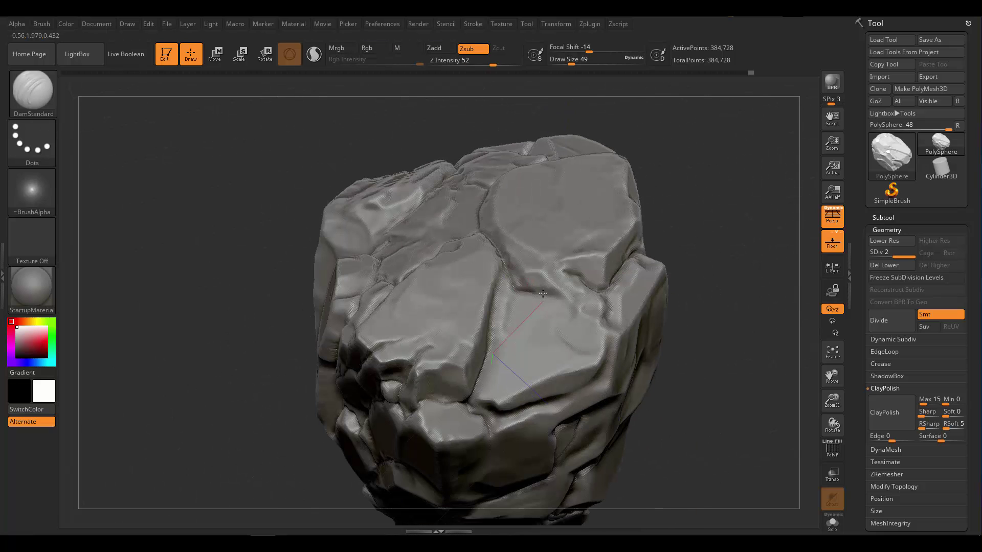
mouse_move(610, 325)
right_mouse_down()
mouse_move(587, 228)
mouse_move(558, 272)
mouse_move(563, 390)
mouse_move(581, 385)
mouse_move(579, 255)
mouse_move(550, 363)
mouse_move(594, 224)
right_mouse_up()
right_click(581, 385)
Step: Add small edge notches and fine cracks to the side and back slabs, and apply ClayPolish
left_click_drag(595, 224, 575, 231)
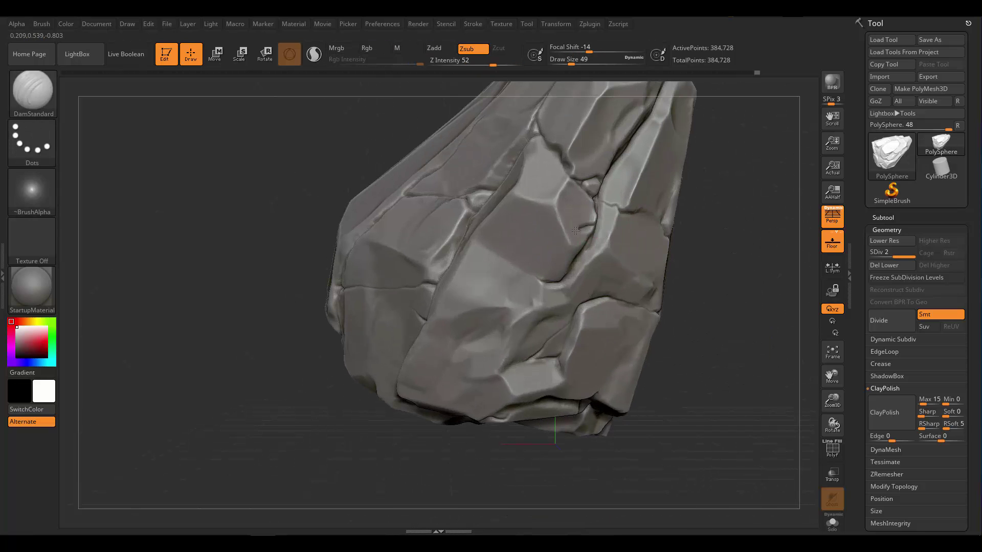
mouse_move(432, 291)
right_mouse_down()
mouse_move(570, 255)
mouse_move(520, 330)
mouse_move(472, 316)
mouse_move(605, 171)
mouse_move(548, 254)
mouse_move(543, 209)
mouse_move(483, 238)
mouse_move(445, 286)
mouse_move(532, 246)
mouse_move(547, 207)
mouse_move(511, 292)
mouse_move(463, 335)
mouse_move(468, 312)
mouse_move(493, 308)
mouse_move(526, 278)
mouse_move(480, 307)
mouse_move(503, 294)
mouse_move(493, 233)
mouse_move(497, 278)
mouse_move(638, 211)
mouse_move(504, 293)
mouse_move(613, 350)
right_mouse_up()
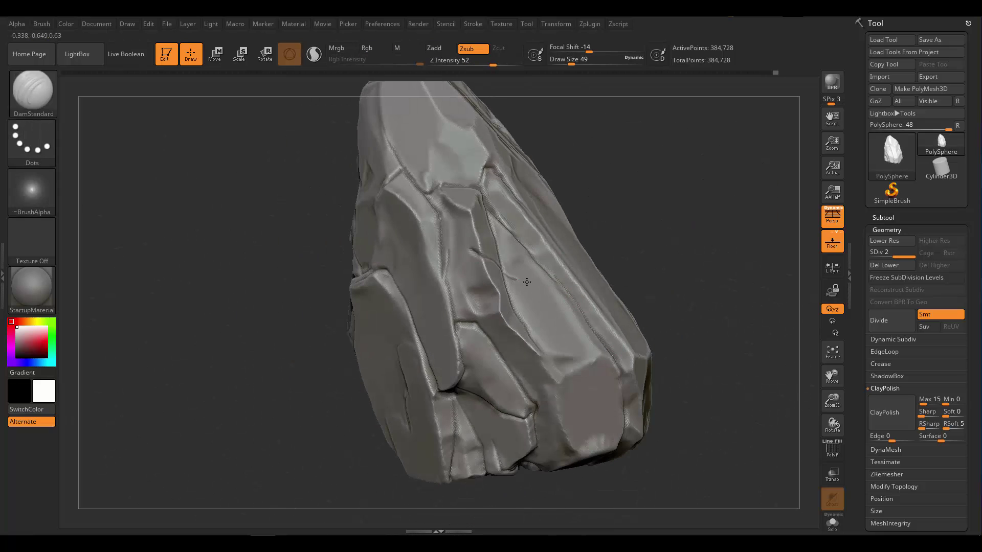
right_click_drag(527, 281, 514, 184)
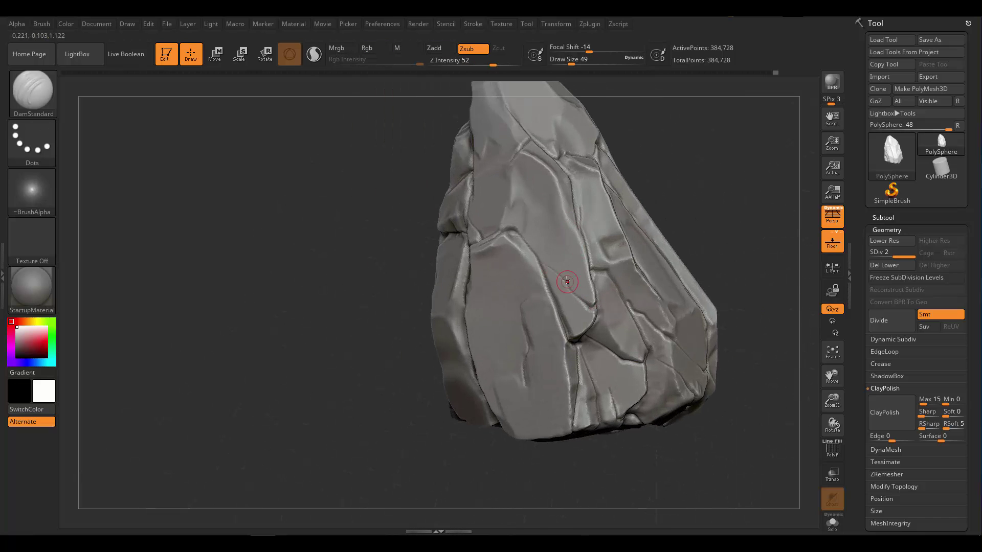
right_click_drag(567, 281, 554, 216)
right_click_drag(481, 180, 708, 376)
left_click(874, 404)
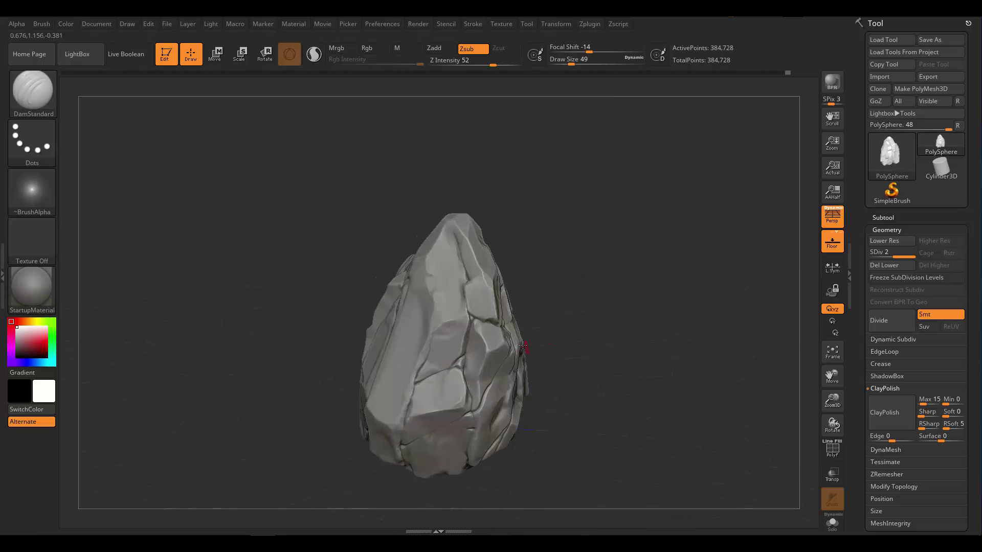
Step: Carve finishing cracks and chips across the small slabs in the middle of the rock with the DamStandard brush
right_click_drag(536, 346, 594, 316)
mouse_move(581, 275)
right_mouse_down()
mouse_move(577, 322)
mouse_move(560, 245)
mouse_move(522, 225)
mouse_move(463, 297)
mouse_move(450, 241)
mouse_move(467, 214)
mouse_move(483, 384)
right_mouse_up()
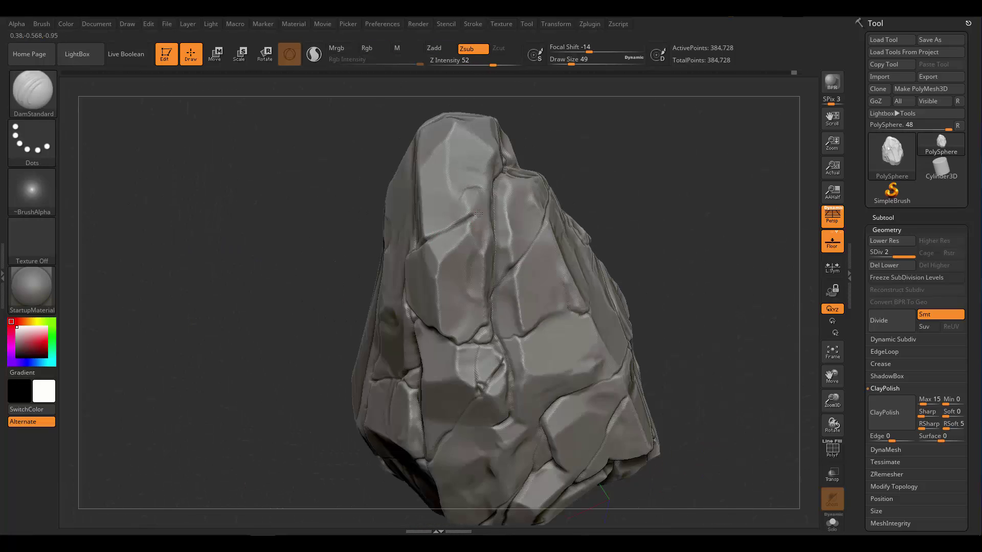
left_click_drag(483, 384, 490, 376)
mouse_move(491, 376)
right_mouse_down()
mouse_move(553, 332)
mouse_move(474, 307)
mouse_move(467, 372)
mouse_move(506, 324)
mouse_move(506, 308)
mouse_move(500, 329)
mouse_move(530, 230)
mouse_move(514, 314)
mouse_move(538, 276)
right_mouse_up()
left_click_drag(965, 497, 964, 204)
left_click(900, 322)
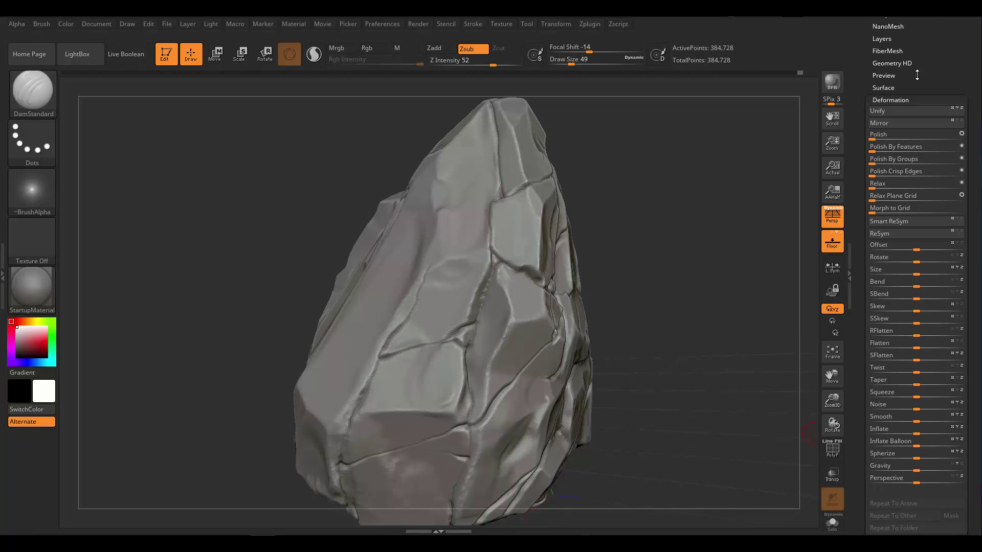
left_click_drag(917, 75, 888, 336)
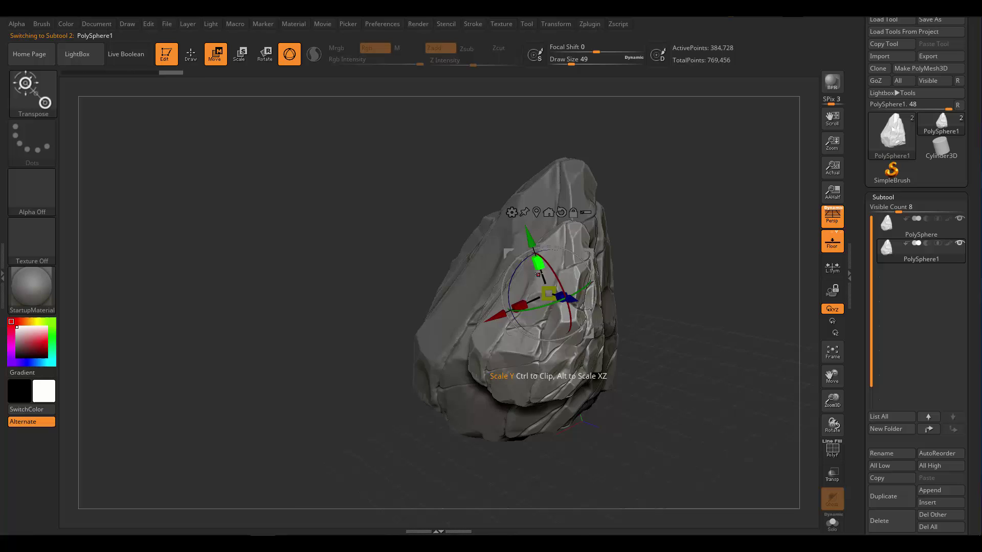
Step: Duplicate the rock, scale the copy down and place it against the side of the original
right_click_drag(538, 274, 610, 288)
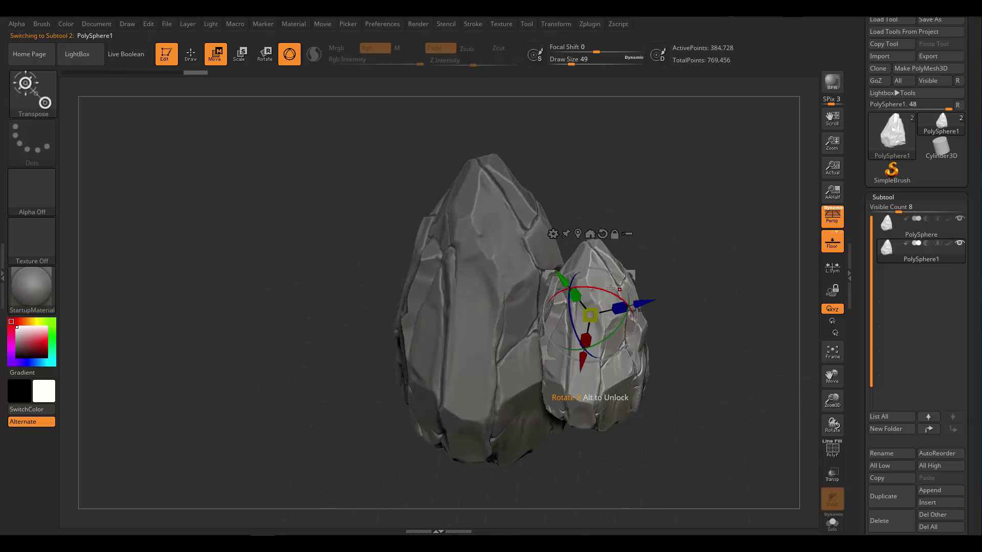
right_click_drag(634, 352, 605, 274)
right_click_drag(685, 292, 655, 305)
right_click_drag(665, 272, 639, 306)
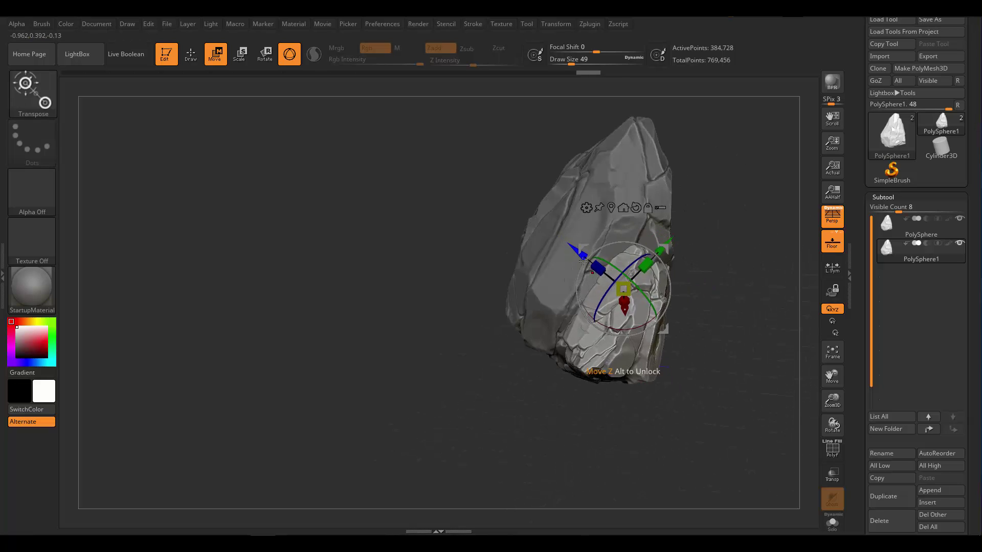
right_click_drag(583, 261, 774, 287)
right_click_drag(639, 247, 655, 236)
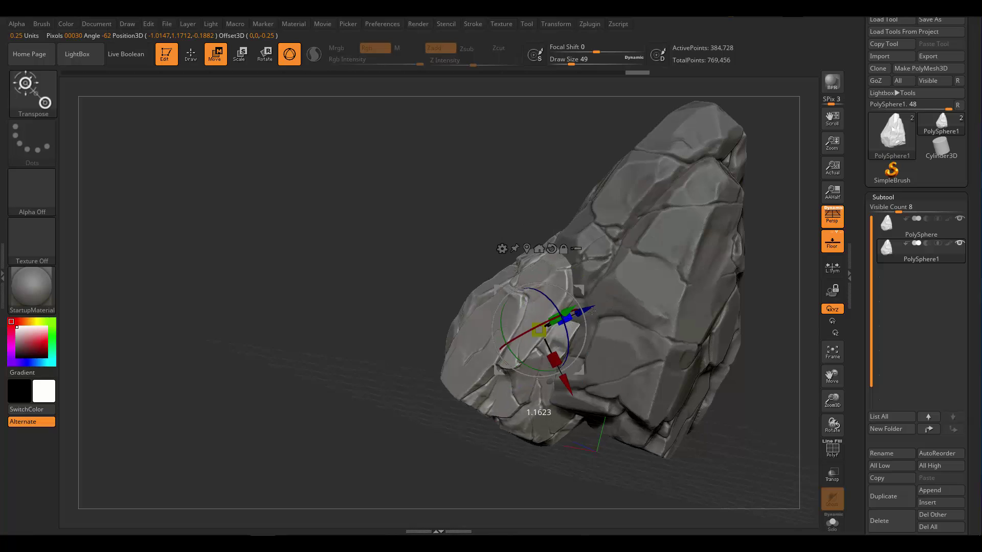
Step: Shift and turn the duplicated rock until it sits embedded in the base of the large rock
left_click_drag(592, 311, 586, 310)
right_click_drag(586, 310, 670, 333)
left_click_drag(600, 399, 612, 425)
right_click_drag(629, 404, 552, 353)
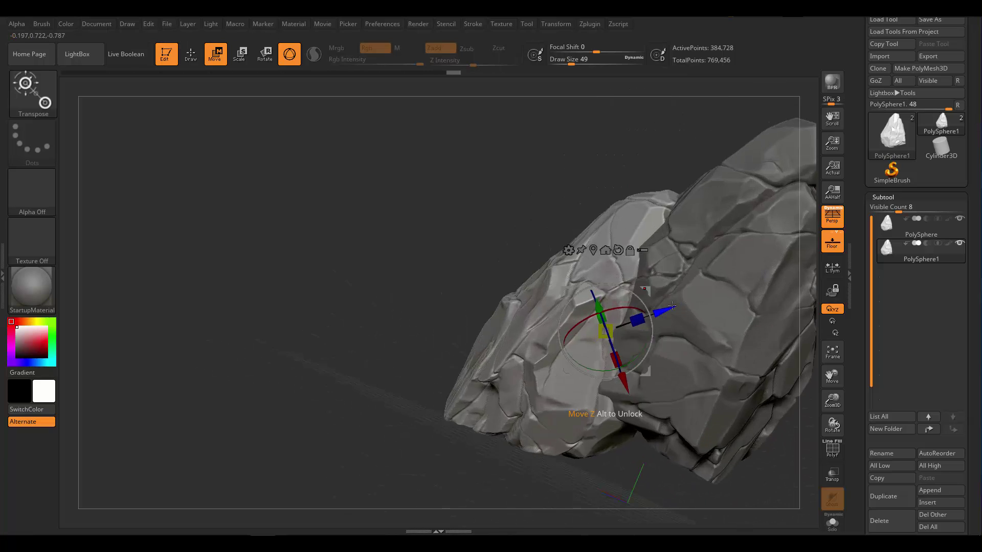
right_click_drag(672, 306, 725, 233)
right_click_drag(694, 279, 705, 269)
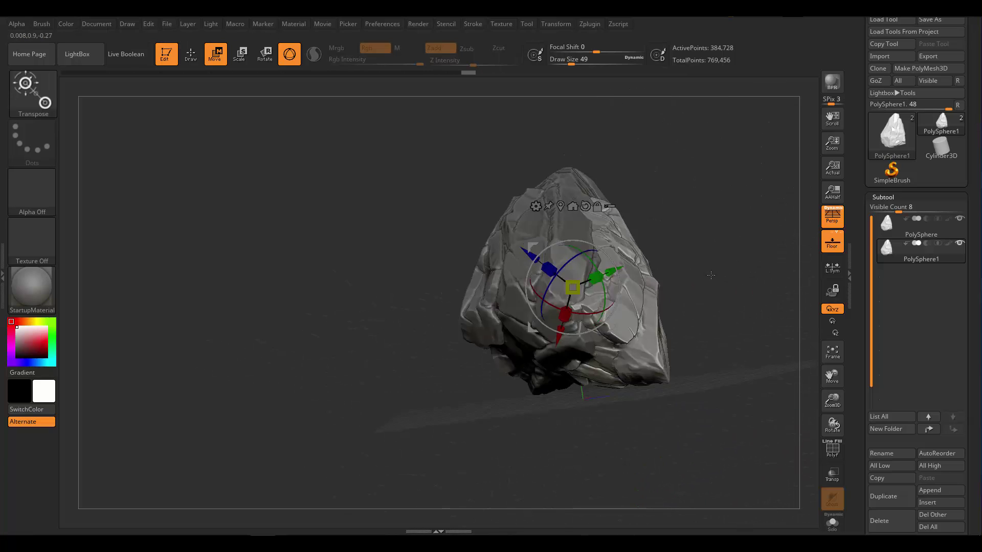
Step: Add a second rock duplicate, then rotate and move it into another side of the large rock's base
right_click_drag(619, 291, 482, 296)
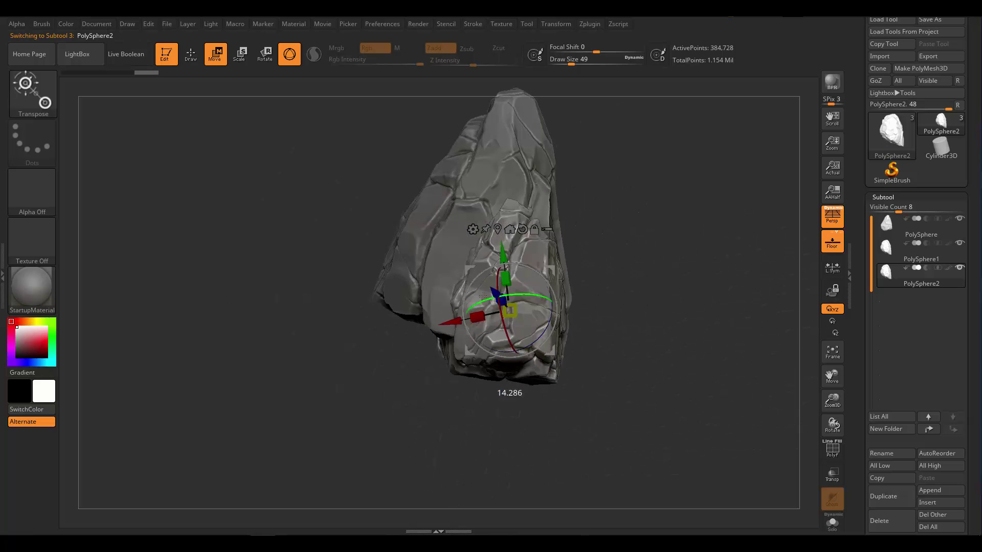
left_click_drag(492, 307, 495, 327)
right_click_drag(639, 302, 542, 294)
left_click_drag(563, 262, 558, 265)
right_click_drag(659, 211, 534, 261)
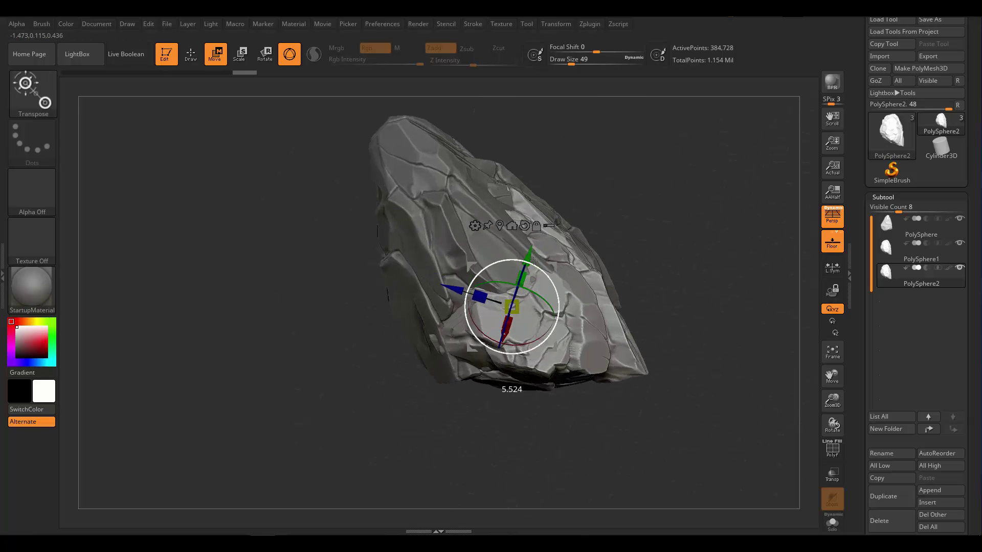
right_click_drag(505, 310, 688, 294)
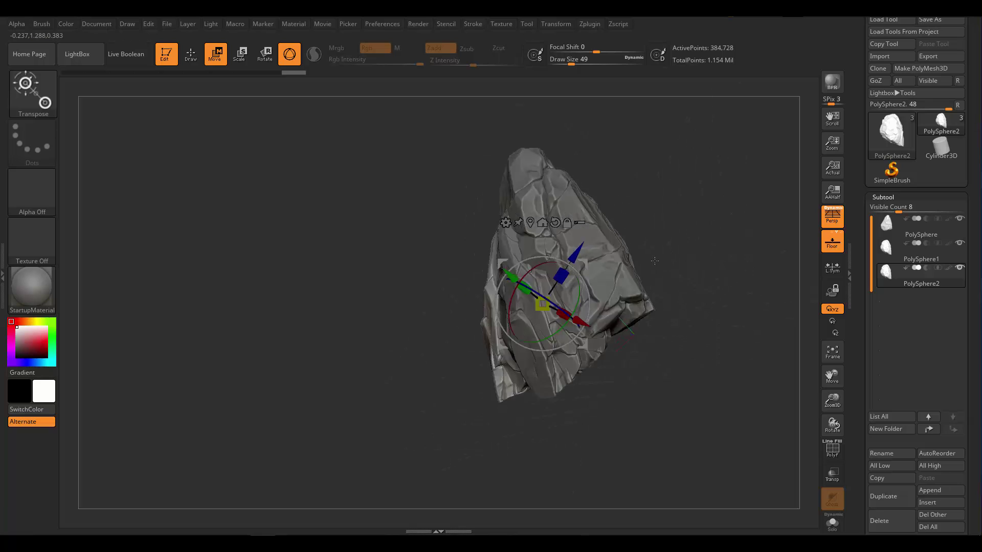
right_click_drag(655, 260, 539, 348)
left_click_drag(533, 302, 555, 332)
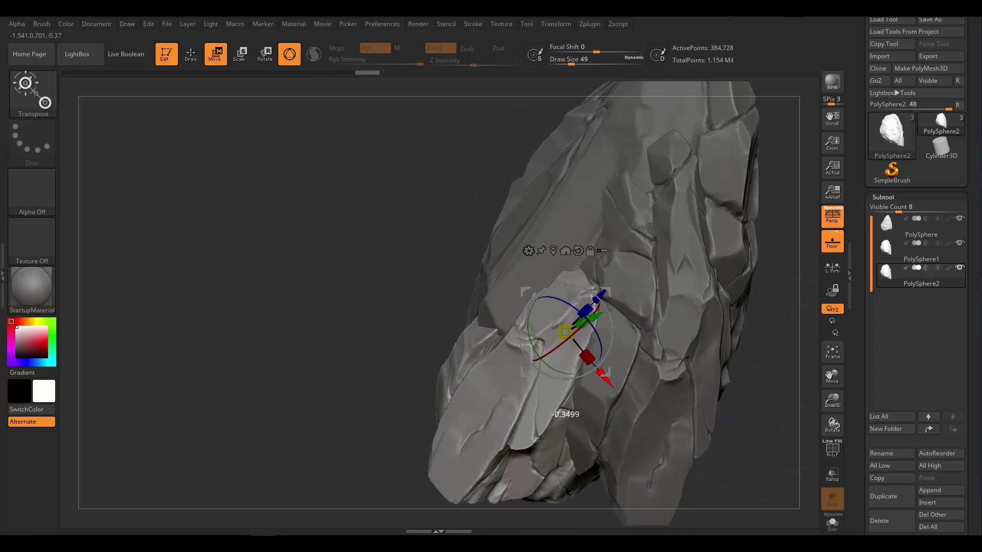
right_click_drag(603, 327, 671, 307)
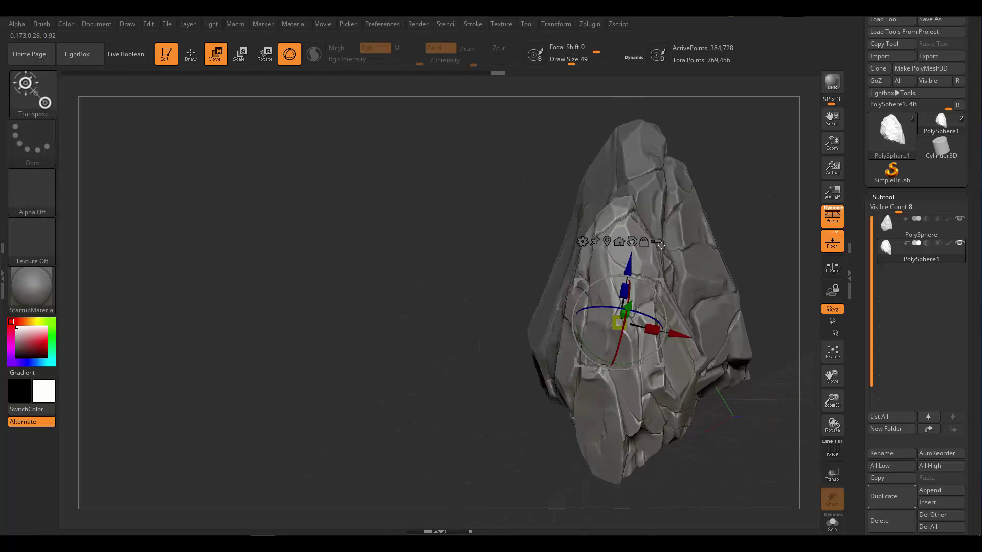
Step: Check the arrangement from several sides and delete the duplicated rocks, keeping only the original
right_click_drag(661, 244, 591, 304)
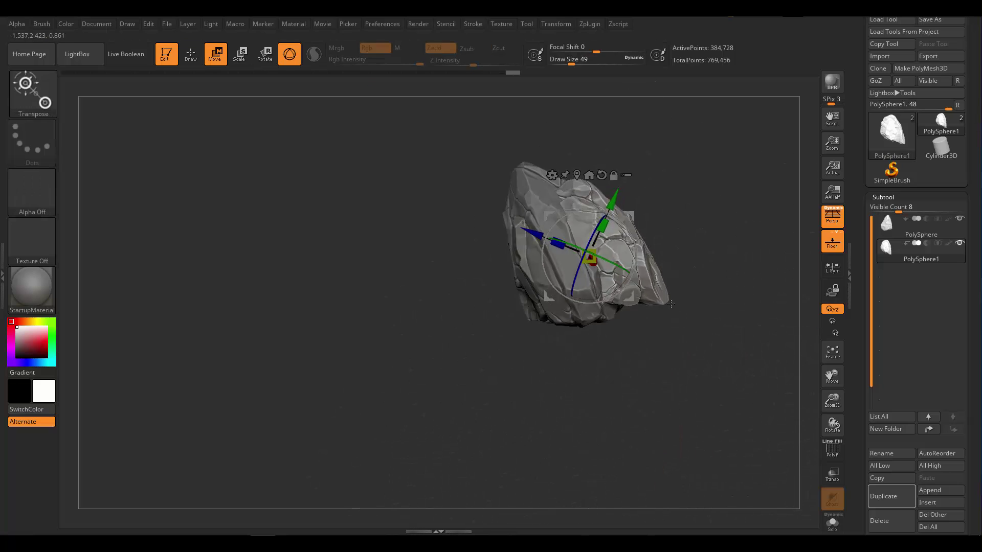
right_click_drag(592, 242, 689, 212)
right_click_drag(688, 260, 716, 306)
left_click(920, 228)
left_click(921, 256)
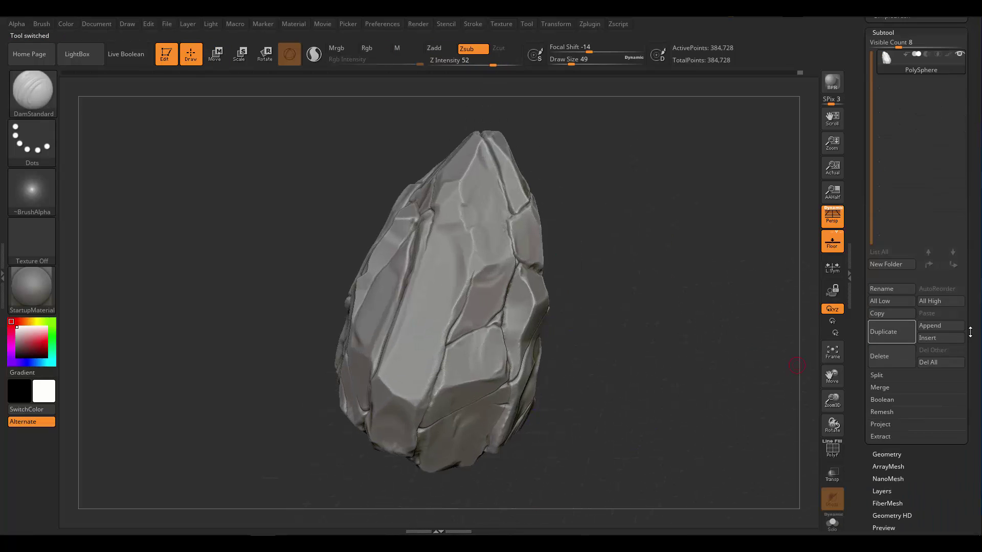
Step: Try ClayPolish on the original rock with Edge set to -18
left_click(887, 78)
scroll(885, 154, "up", 2)
right_click_drag(767, 276, 682, 287)
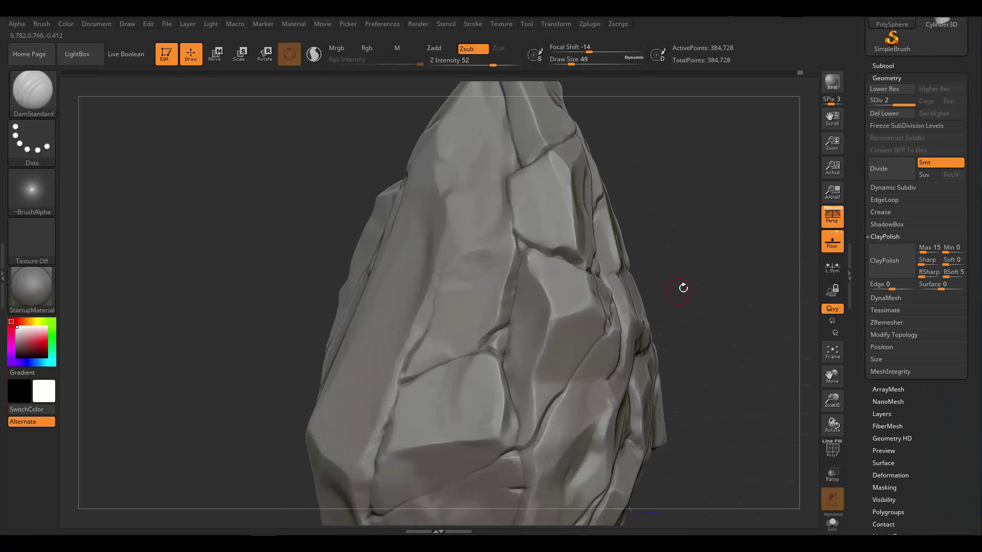
key("ctrl")
left_click_drag(891, 284, 896, 284)
left_click(888, 262)
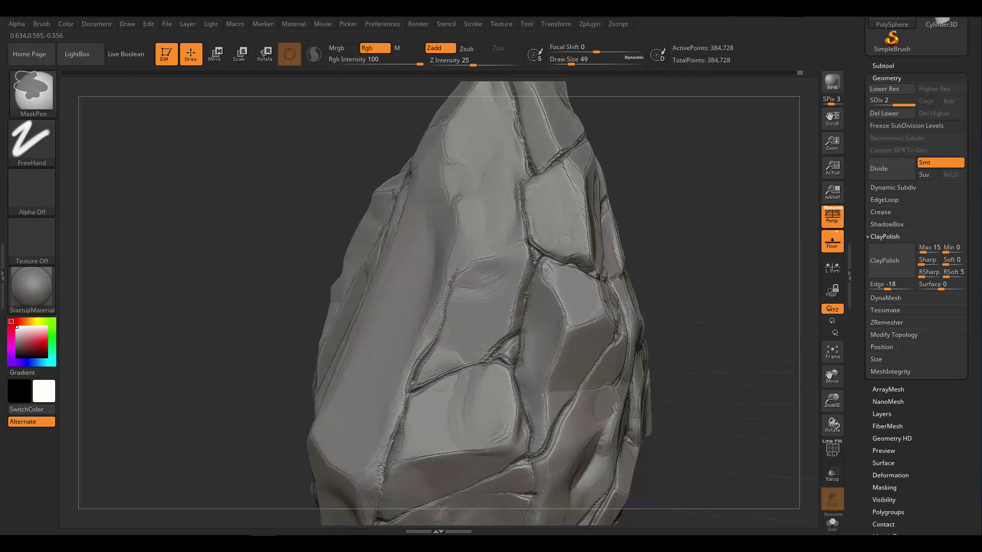
right_click_drag(716, 287, 737, 297)
mouse_move(639, 327)
right_mouse_down("ctrl")
mouse_move(587, 281)
mouse_move(639, 327)
right_mouse_up("ctrl")
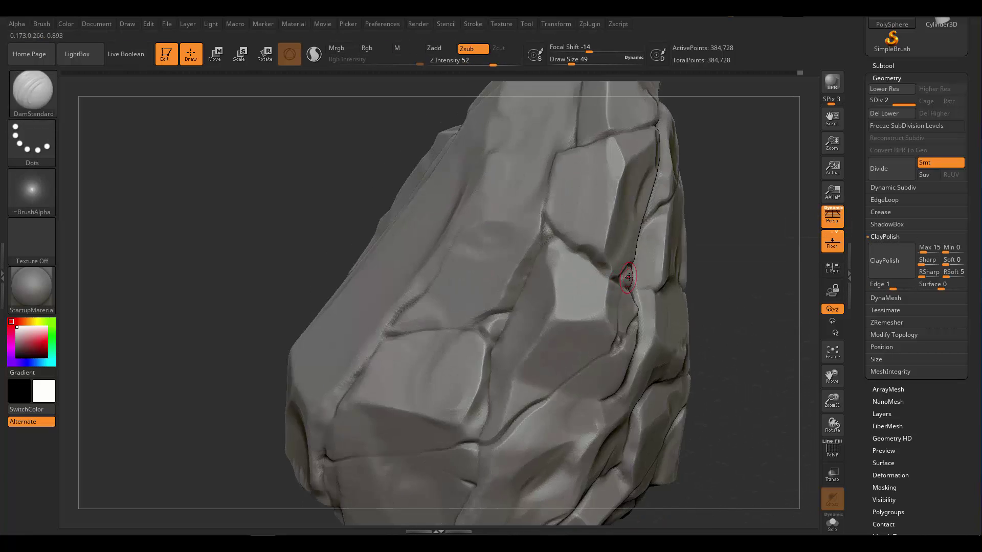
Step: Try ClayPolish on the rock with Max set to 5 and Edge set to 1
right_click_drag(629, 277, 598, 245, "ctrl")
right_click_drag(598, 246, 603, 265)
right_click_drag(603, 265, 660, 281, "ctrl")
key("ctrl")
left_click(923, 245)
right_click_drag(595, 281, 564, 279)
key("ctrl")
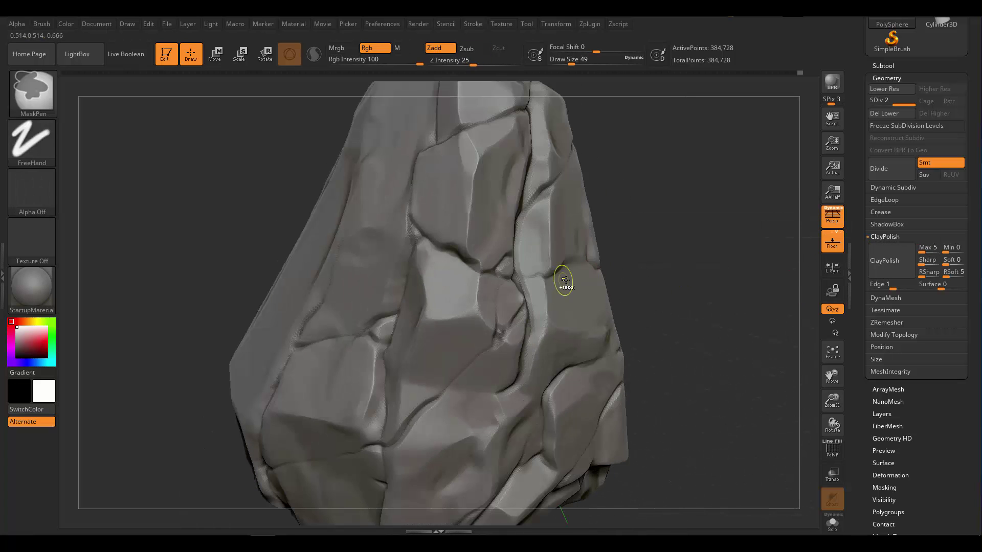
Step: Apply ClayPolish to the rock with Max 15, Edge 1 and Sharp 30
key("ctrl")
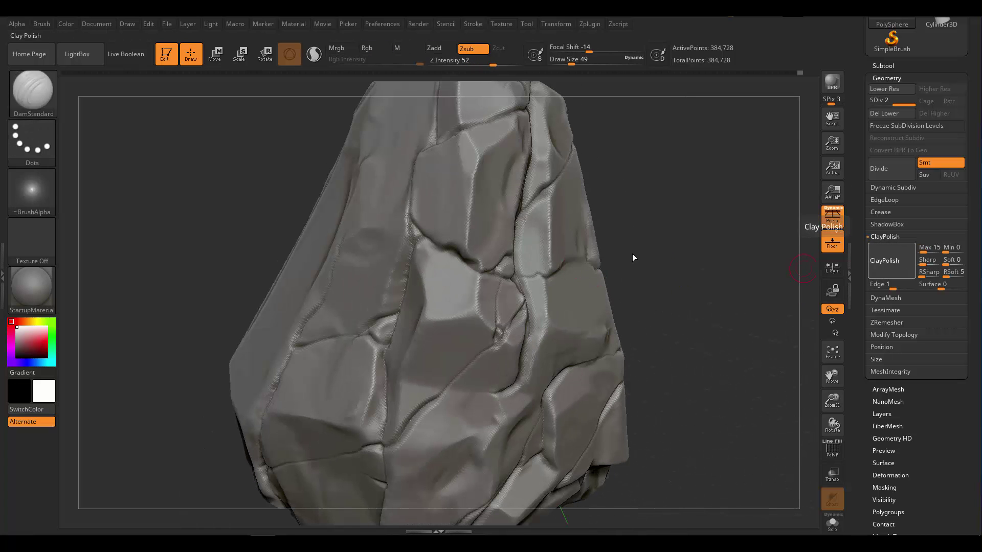
mouse_move(633, 257)
right_mouse_down()
mouse_move(536, 285)
mouse_move(615, 262)
right_mouse_up()
left_click(890, 272)
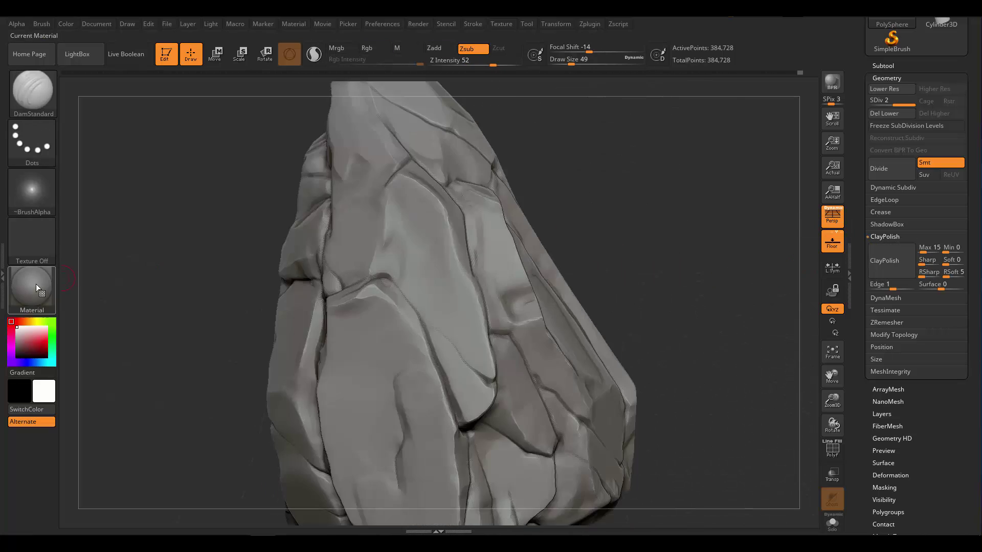
type("30")
key("Return")
left_click(889, 263)
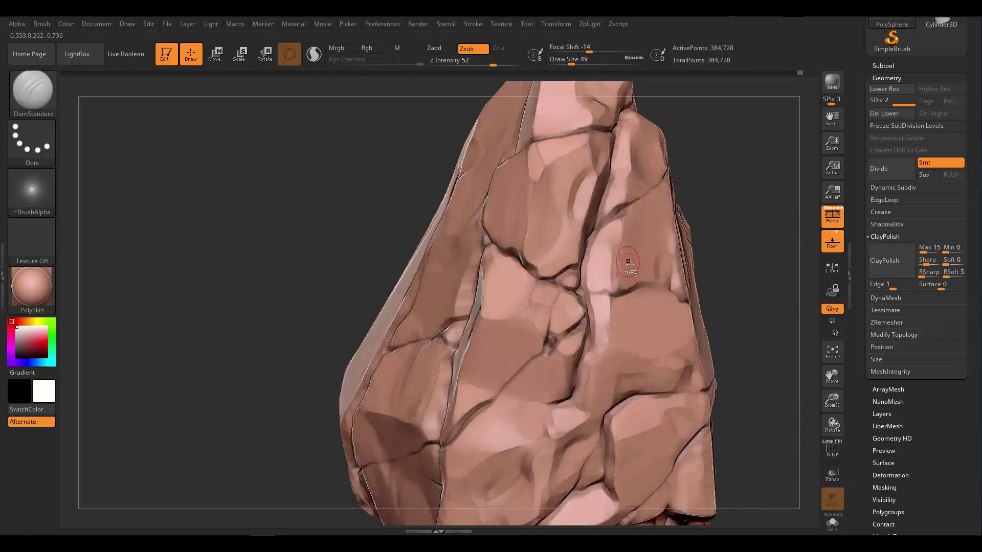
Step: Inspect the polished edges in the PolySkin material and set the material back to StartupMaterial
right_click_drag(631, 263, 583, 268)
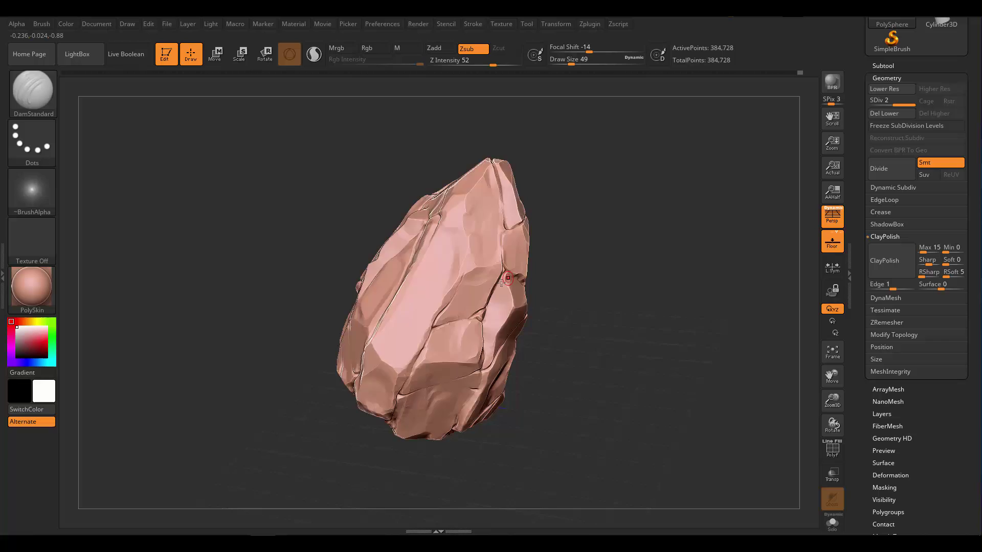
left_click(32, 286)
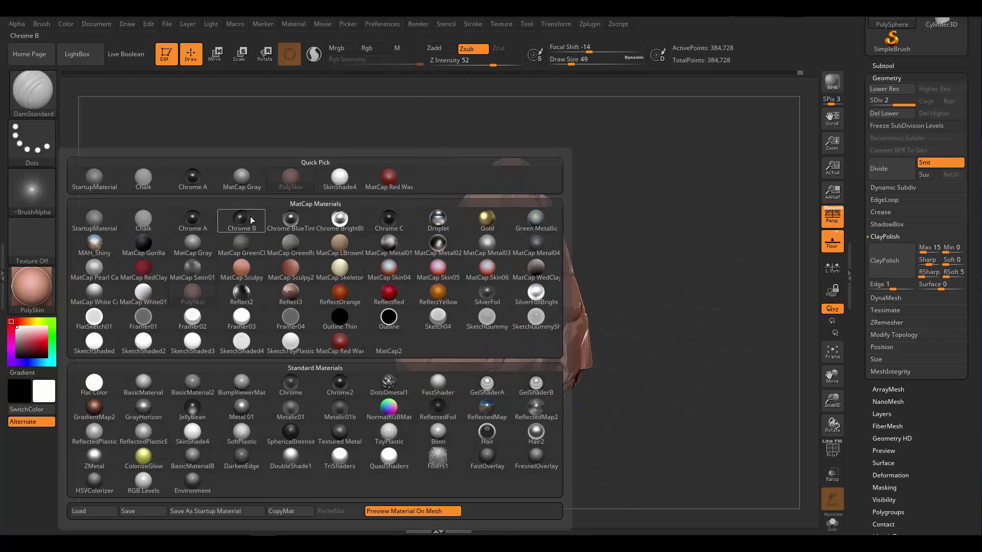
left_click(330, 458)
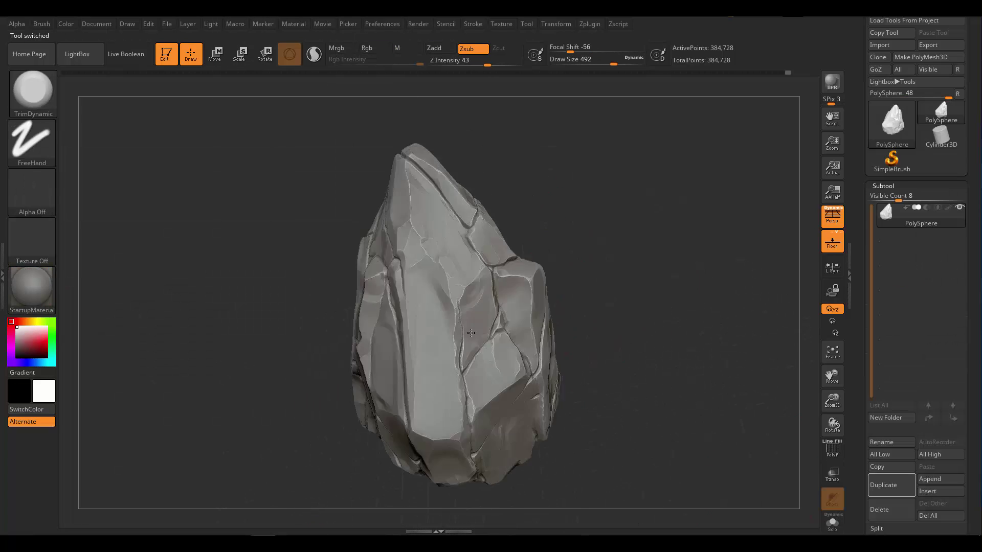
Step: Duplicate the rock, try pre-processing and decimating the copy with Decimation Master, and undo the decimation
left_click(590, 24)
left_click(624, 176)
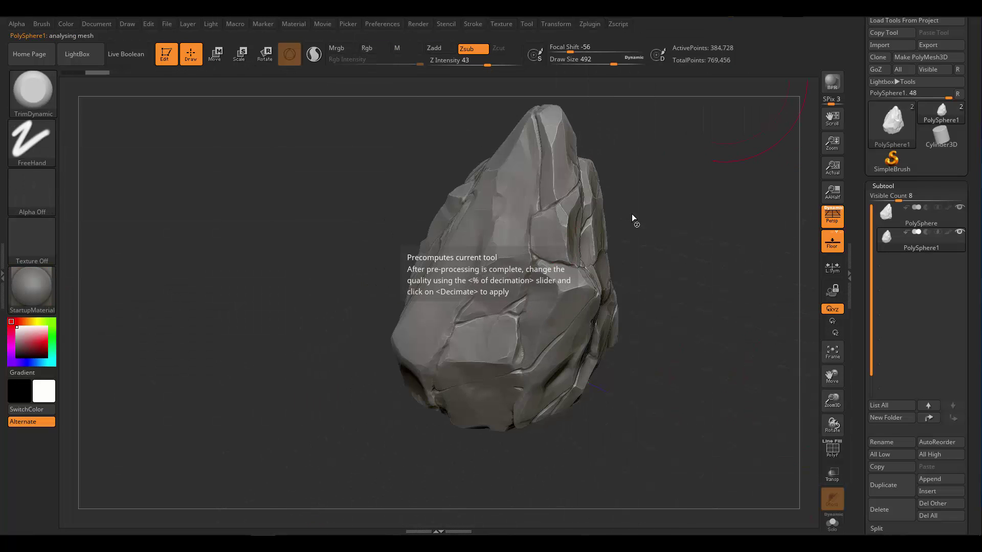
left_click(590, 23)
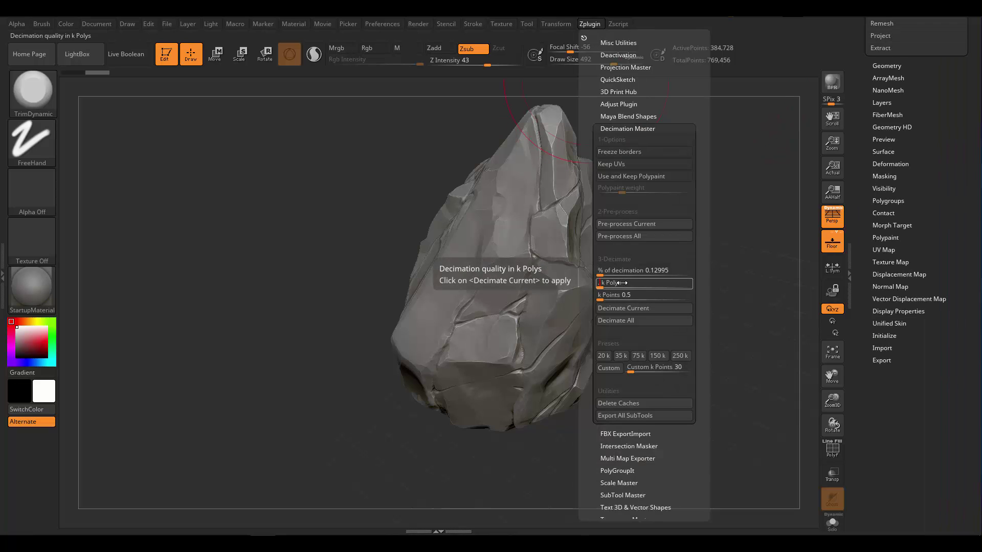
left_click(624, 307)
right_click_drag(684, 271, 683, 328, "ctrl")
key("ctrl+z")
Step: Pre-process the duplicated rock again with Decimation Master and decimate it to 1 k polys
left_click_drag(966, 414, 967, 176)
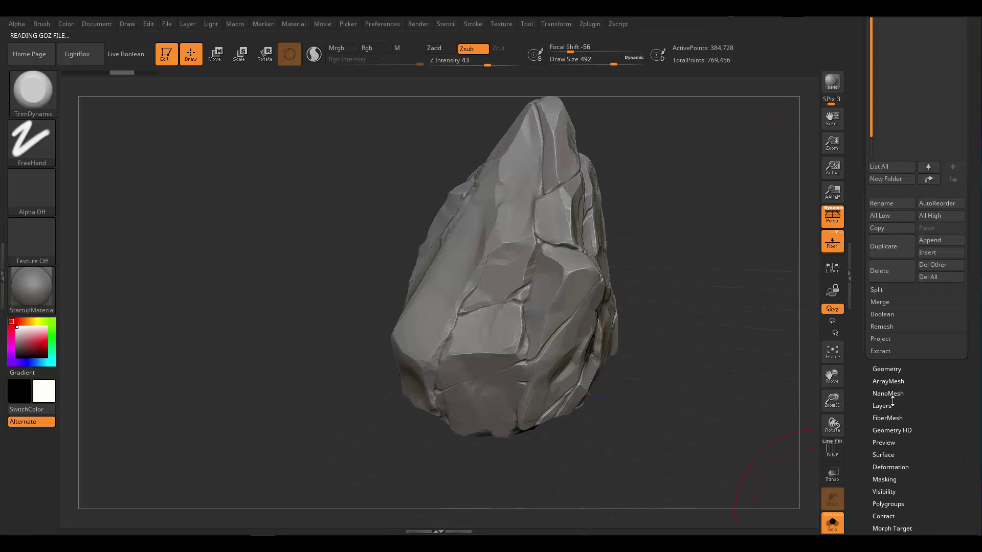
left_click(891, 403)
left_click(879, 426)
left_click(589, 23)
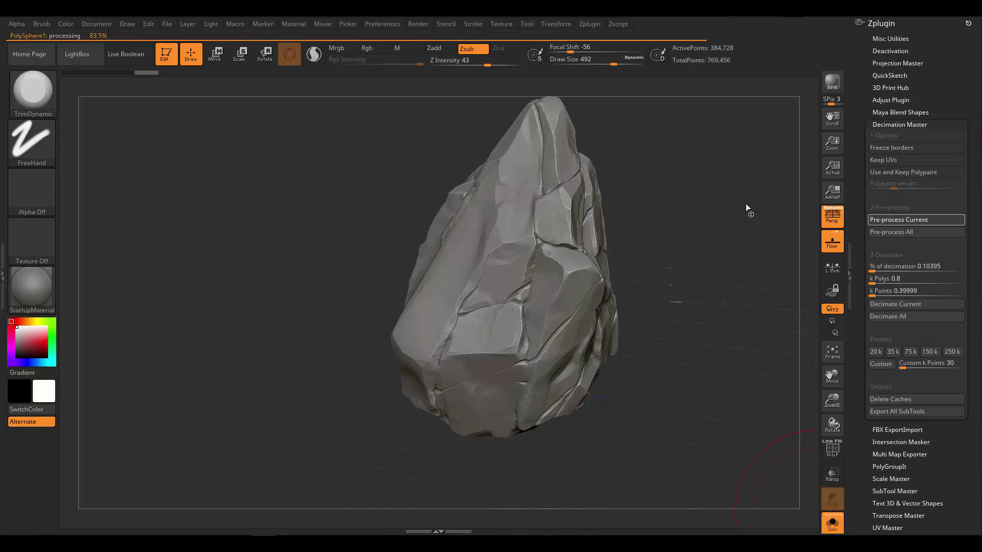
left_click(891, 279)
type("1")
key("Return")
left_click(895, 304)
left_click_drag(678, 337, 636, 351)
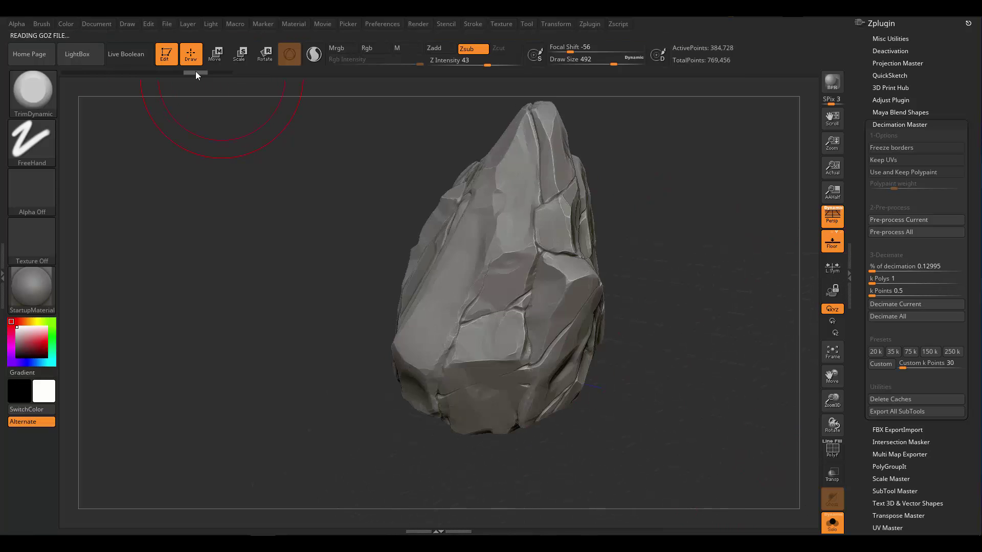
Step: Compare the detailed and decimated rock through the undo history and examine the low-poly wireframe
left_click_drag(214, 69, 520, 259)
mouse_move(204, 73)
left_mouse_down()
mouse_move(223, 72)
mouse_move(211, 72)
left_mouse_up()
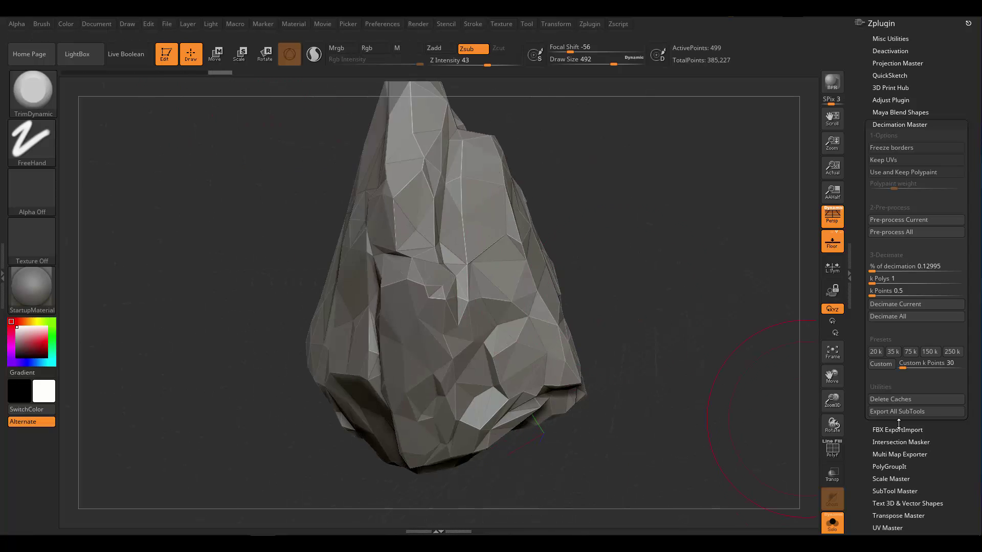
left_click(833, 450)
left_click(834, 451)
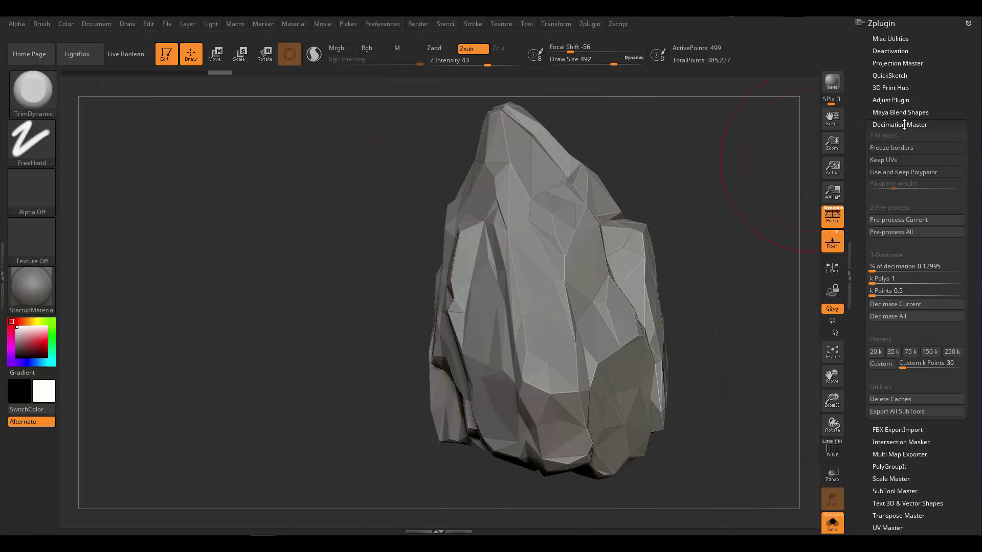
Step: Export the decimated rock as an FBX 2016 ASCII file with a name ending in "low"
left_click(897, 429)
left_click_drag(972, 443, 972, 170)
left_click_drag(972, 204, 972, 395)
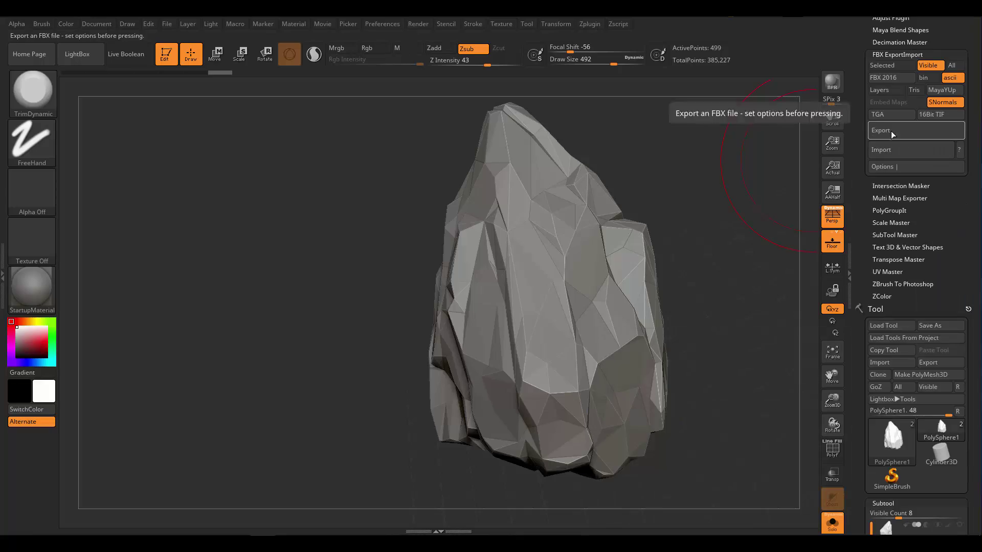
left_click(891, 135)
left_click(358, 182)
left_click(373, 334)
key("BackSpace")
key("BackSpace")
key("BackSpace")
key("BackSpace")
type("low")
key("Return")
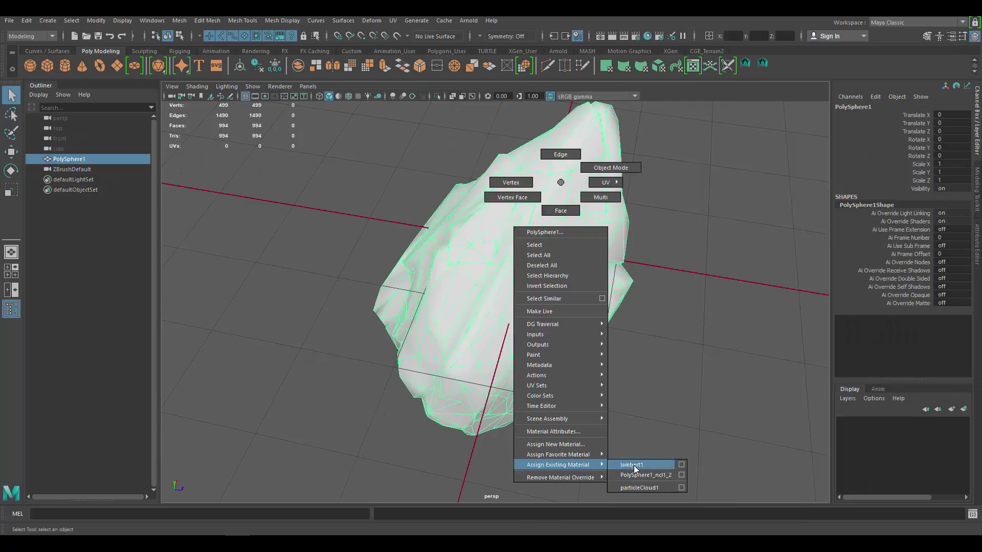
Step: In Maya, assign lambert1 to the imported low-poly rock and apply mesh Cleanup to select faces with more than 4 sides, lamina faces and nonmanifold geometry
left_click(633, 465)
key("space")
left_click_drag(389, 139, 219, 139)
left_click(228, 389)
key("f")
Step: Merge the stray closely spaced vertices on the rock's surface into their neighbours and close the cleanup options
left_click_drag(548, 204, 445, 261, "alt")
middle_click_drag(445, 262, 511, 328, "alt")
left_click_drag(511, 328, 526, 348)
key("w")
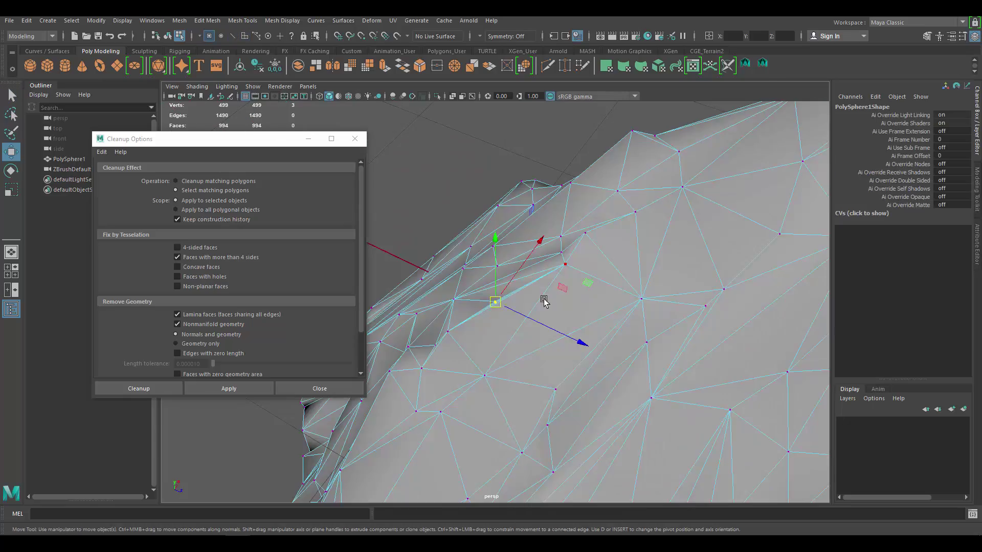
left_click_drag(546, 300, 491, 301, "alt")
left_click(499, 312)
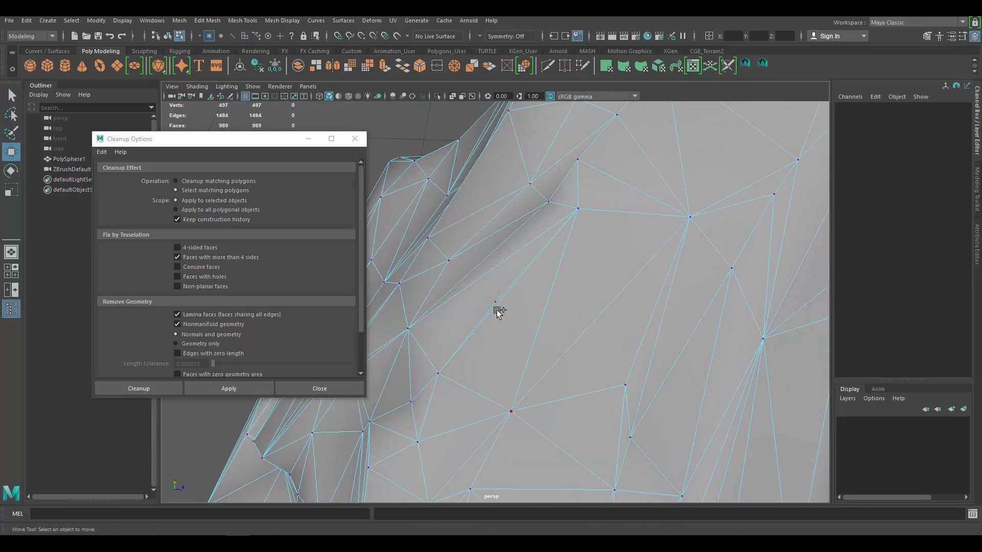
key("w")
left_click_drag(451, 359, 500, 245, "alt")
right_click_drag(499, 245, 536, 210)
mouse_move(500, 245)
left_mouse_down("alt")
mouse_move(500, 320)
mouse_move(493, 252)
left_mouse_up("alt")
left_click(319, 389)
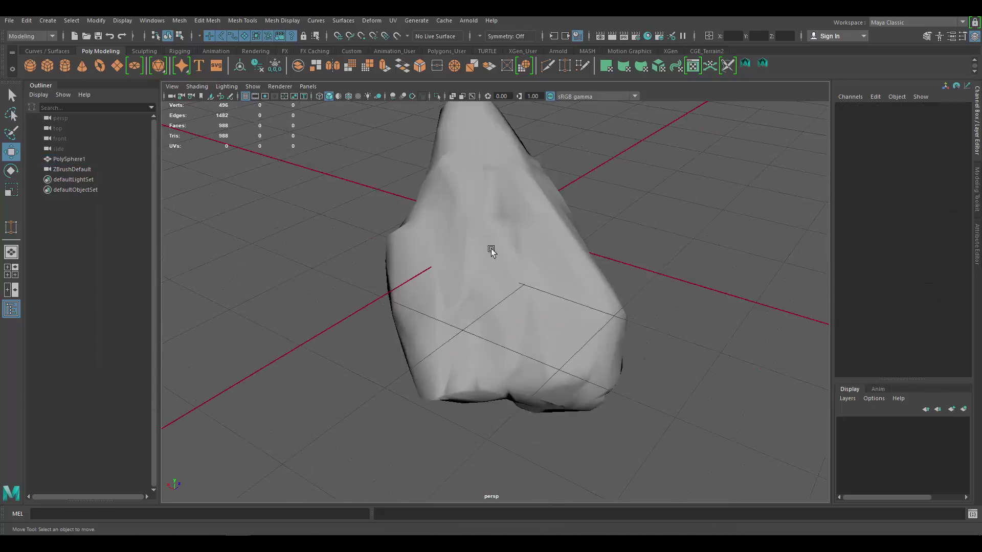
Step: Project UVs onto all faces of the rock and open the UV Editor
left_click(493, 252)
left_click(11, 309)
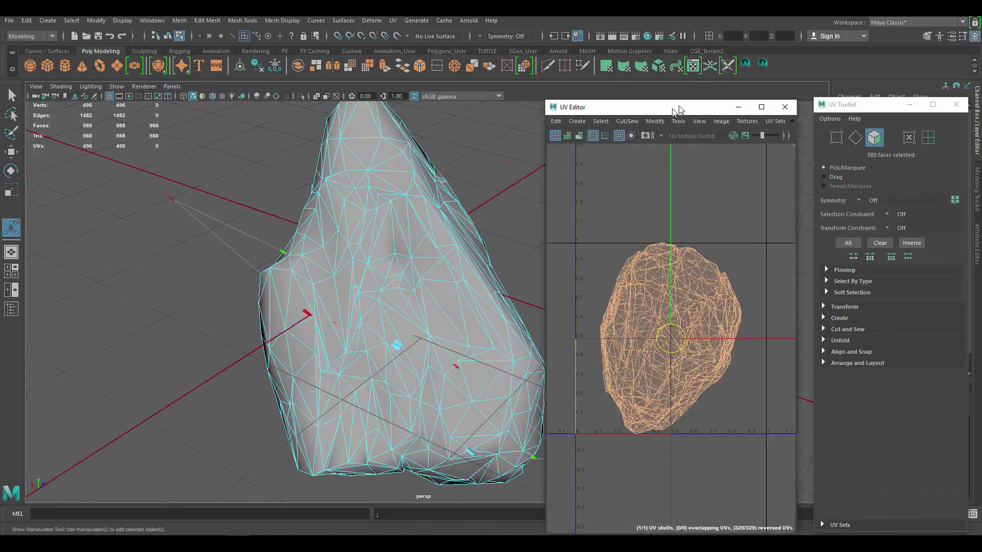
scroll(384, 324, "up", 5)
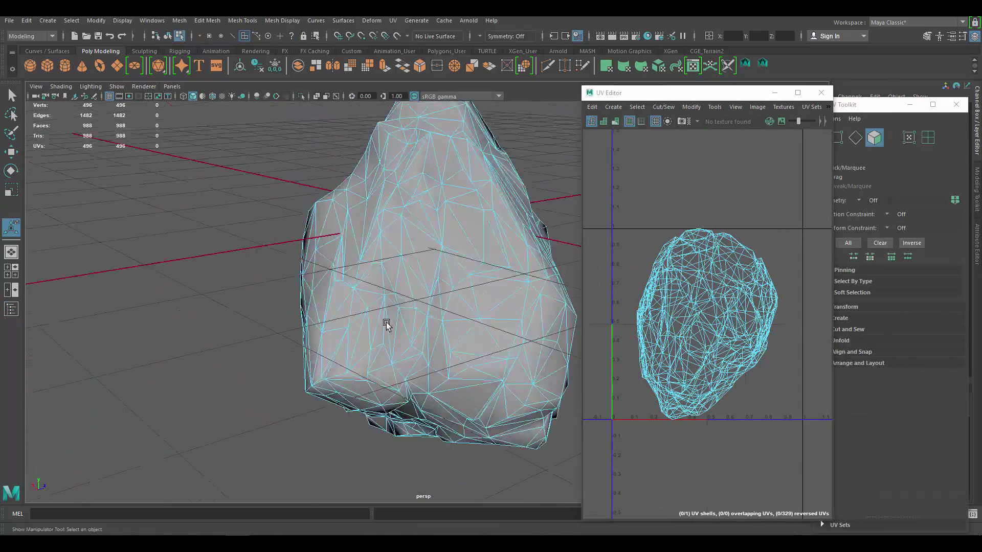
Step: Cut a first UV seam along the chain of edges that rims the rock's base
key("q")
left_click_drag(354, 292, 370, 338, "alt")
left_click(370, 338, "shift")
left_click(410, 337, "shift")
left_click(446, 341, "shift")
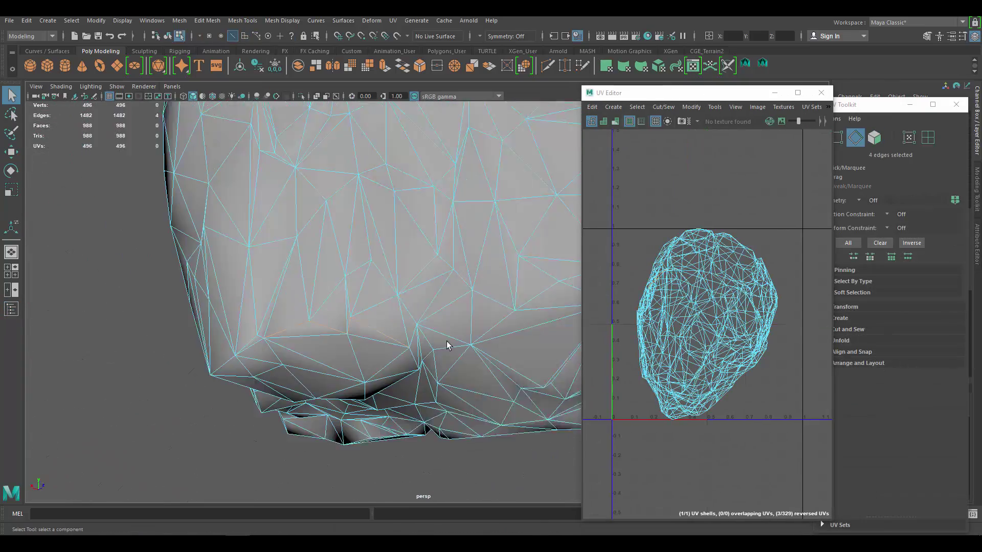
left_click(523, 373, "shift")
middle_click_drag(553, 353, 388, 301, "alt")
left_click(378, 326, "shift")
left_click_drag(388, 301, 409, 311, "alt")
left_click(444, 342, "shift")
left_click(407, 344, "shift")
key("shift+x")
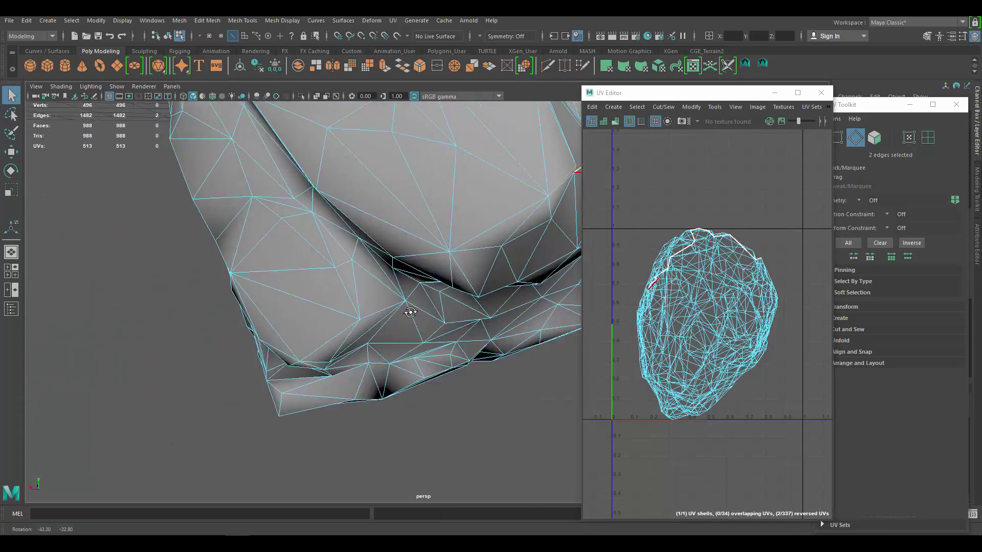
Step: Extend the UV seam around the next stretch of the base by selecting and cutting its crease edges
left_click(410, 312)
left_click(414, 296, "shift")
right_click_drag(409, 301, 444, 282, "alt")
left_click(392, 298, "shift")
left_click_drag(393, 298, 307, 358, "alt")
left_click(399, 272, "shift")
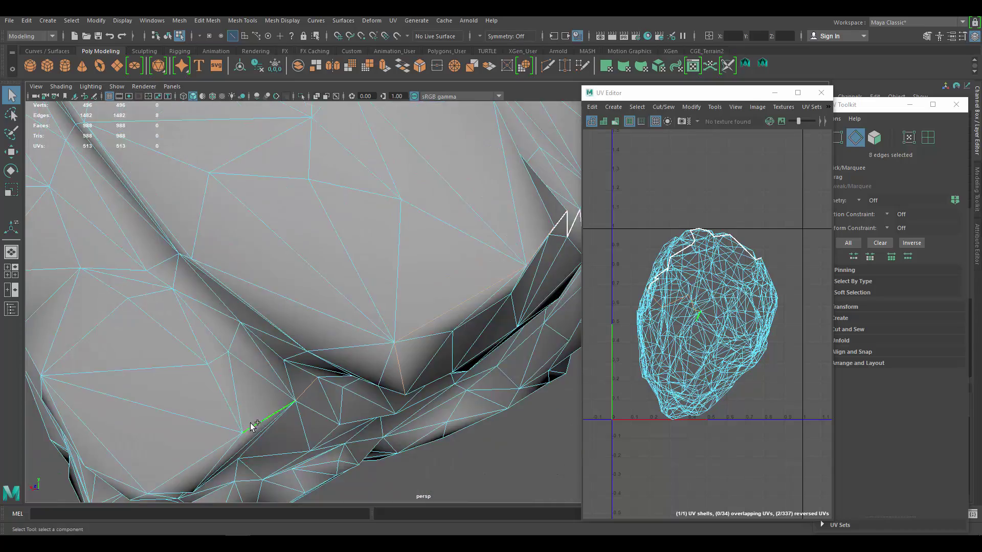
left_click(254, 425, "shift")
left_click_drag(409, 317, 400, 364, "alt")
left_click(338, 302, "shift")
left_click(398, 283, "shift")
left_click(432, 340, "shift")
left_click(419, 399, "shift")
key("shift+x")
Step: Cut the remaining rim edges so the seam closes and the base separates into its own UV shell
left_click(403, 393)
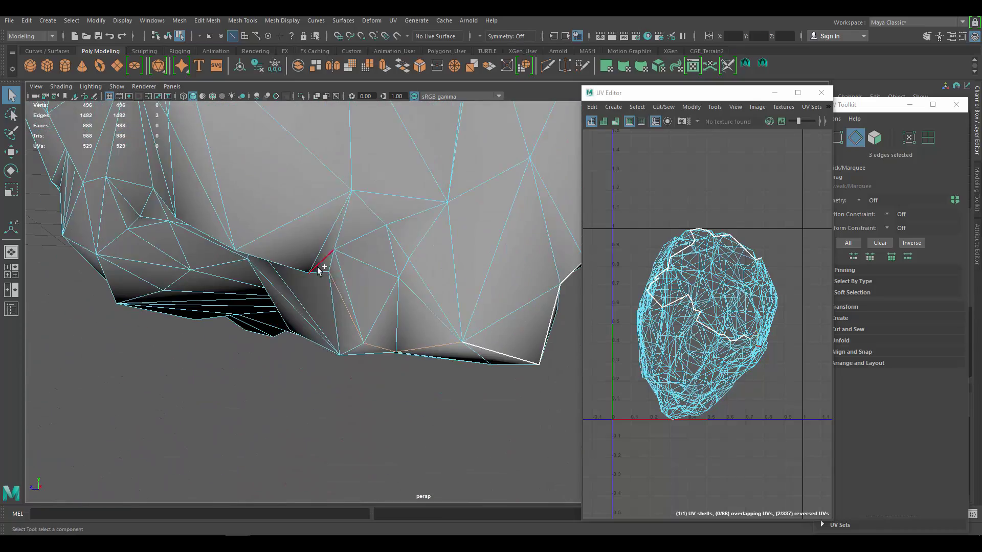
left_click_drag(317, 271, 423, 325, "alt")
left_click(399, 331, "shift")
key("shift+x")
left_click(263, 333)
left_click(355, 320, "shift")
left_click(451, 333, "shift")
key("shift+x")
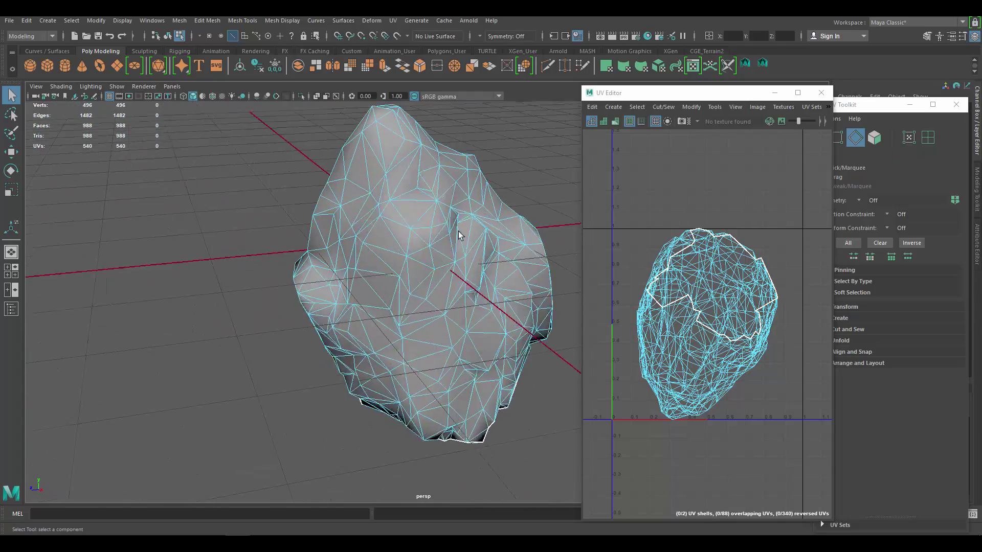
Step: Cut an additional relief seam through the edges on the rock's body
left_click(416, 373, "shift")
left_click_drag(415, 373, 409, 317, "alt")
left_click(469, 351, "shift")
key("shift+x")
Step: Select all UVs, unfold both shells and lay them out in the UV tile
right_click_drag(716, 306, 757, 307)
left_click_drag(624, 204, 798, 450)
left_click_drag(705, 96, 646, 95)
left_click(840, 340)
left_click(844, 366)
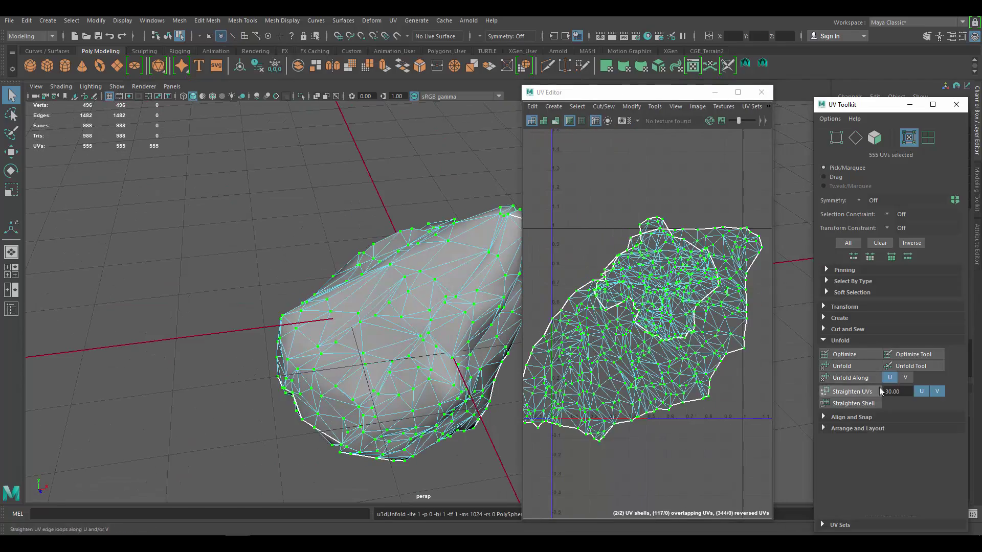
left_click(858, 429)
scroll(858, 428, "down", 3)
left_click(841, 497)
Step: Examine the UV distortion on the rock with the checker map, and turn the map off
middle_click_drag(501, 258, 407, 252, "alt")
left_click(499, 252)
left_click(628, 121)
left_click_drag(388, 286, 440, 286, "alt")
left_click(628, 121)
Step: Enlarge the UV Editor, then rotate the small base shell and position it beside the large shell
left_click_drag(522, 307, 415, 307)
left_click_drag(506, 231, 665, 401)
key("e")
left_click_drag(698, 271, 736, 370)
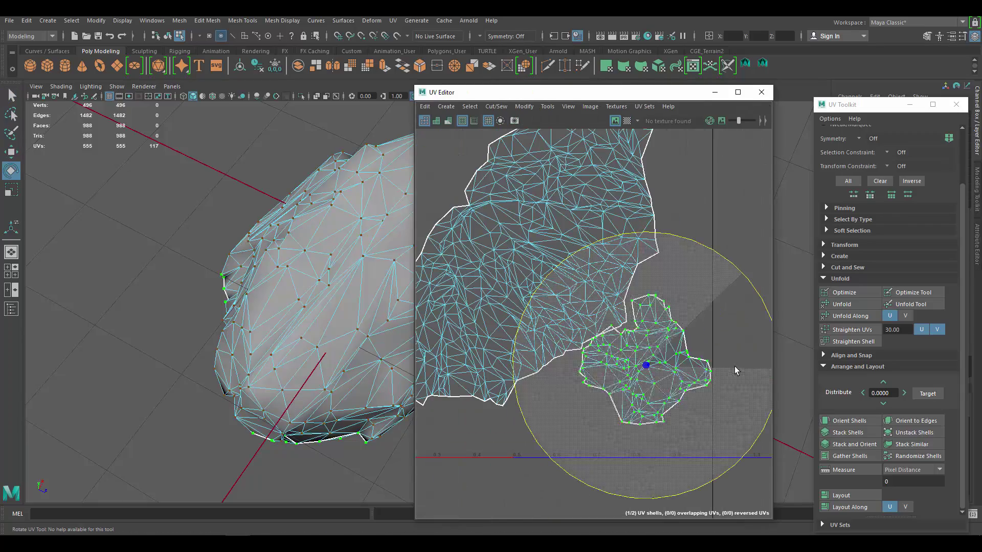
key("w")
left_click_drag(647, 367, 645, 361)
Step: Rotate the large UV shell so it lies diagonally across the tile above the small shell
left_click(619, 268)
key("e")
left_click_drag(710, 248, 481, 348)
key("w")
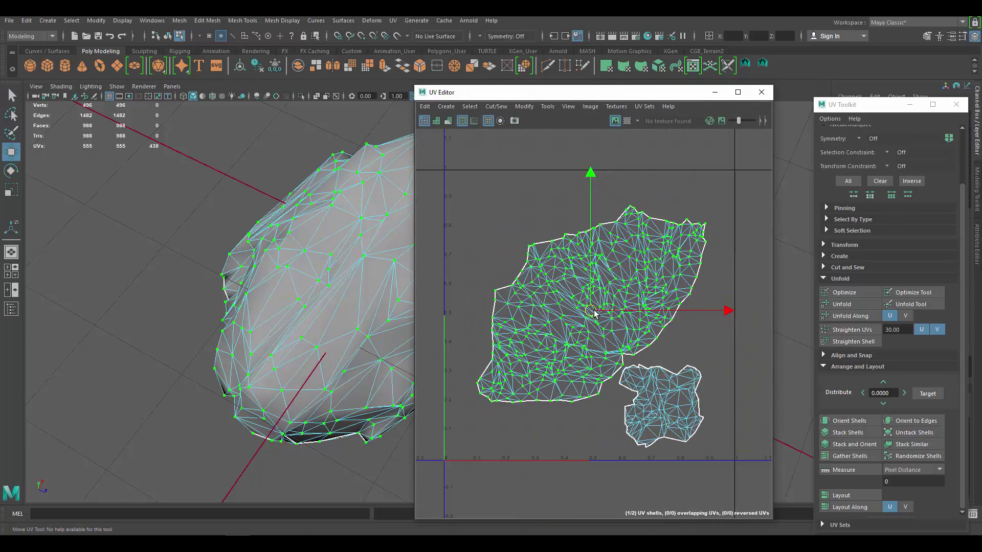
Step: Scale up both UV shells together and move the large one to fill the tile
double_click(592, 310, "ctrl+shift")
key("r")
left_click_drag(590, 325, 624, 333)
key("w")
key("e")
key("w")
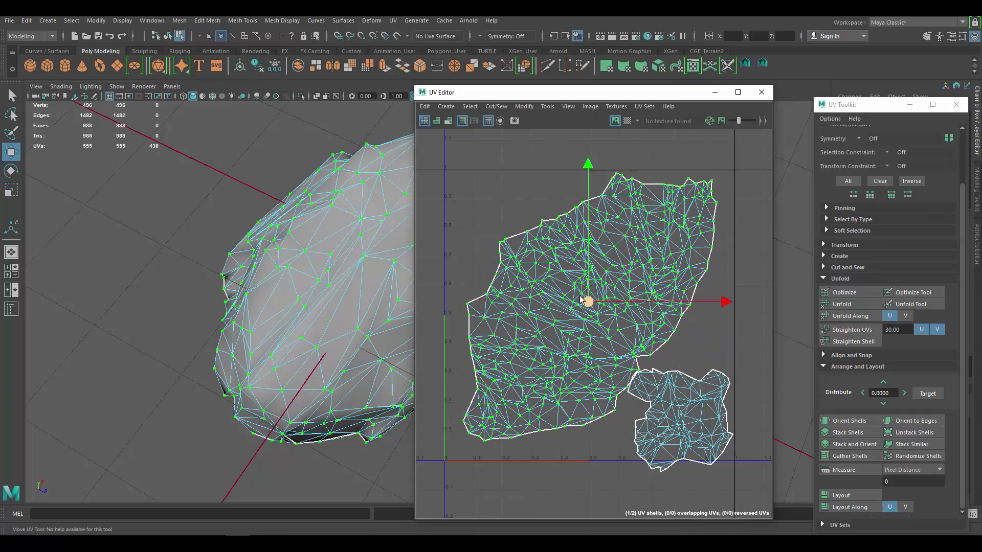
left_click_drag(588, 300, 574, 300)
Step: Move the small UV shell slightly so it sits inside the tile without overlapping the large shell
middle_click_drag(702, 307, 657, 189, "alt")
key("f")
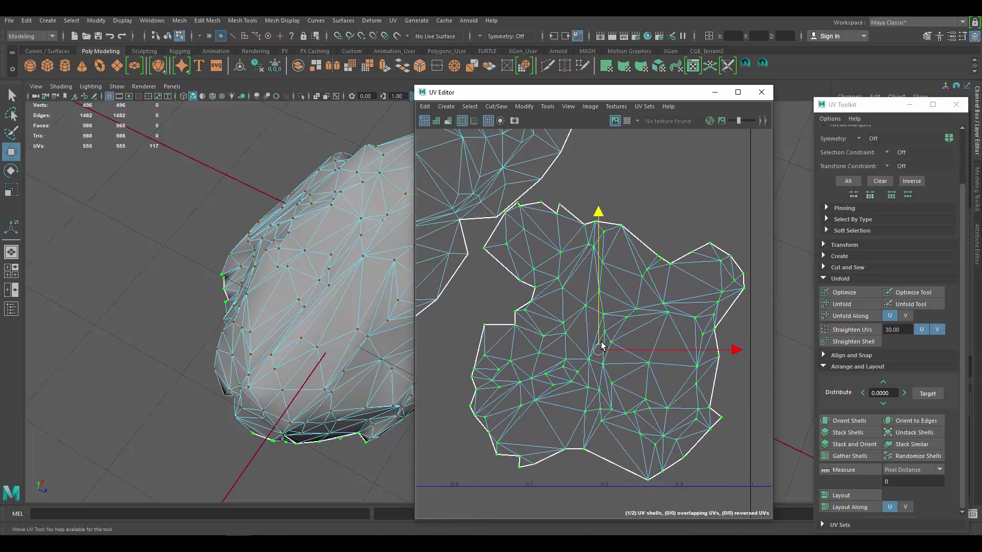
scroll(605, 273, "down", 5)
left_click_drag(601, 346, 596, 319)
key("a")
Step: Fine-tune the scale and placement of both UV shells within the tile borders
double_click(668, 331)
key("r")
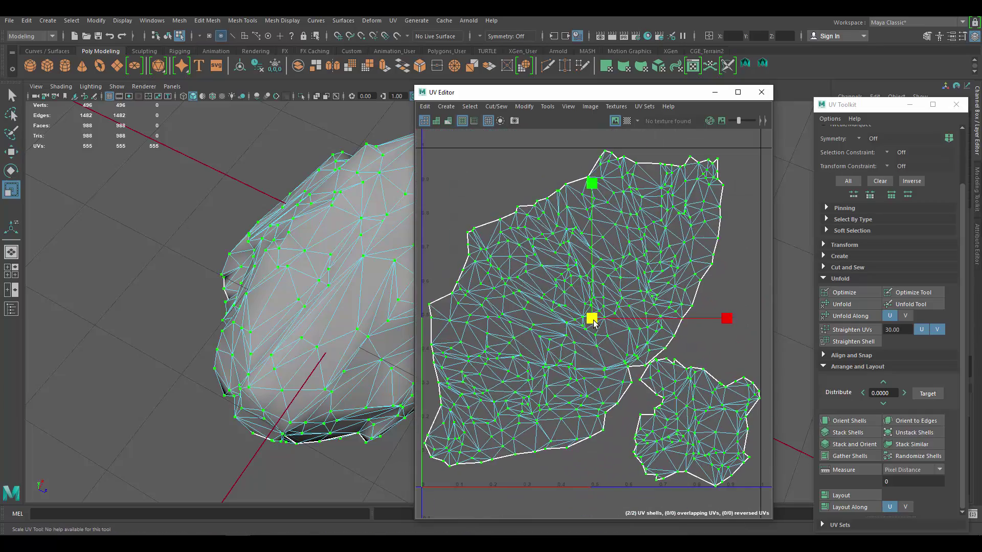
key("w")
middle_click_drag(690, 336, 670, 287, "alt")
double_click(659, 342)
key("f")
left_click(665, 205)
key("a")
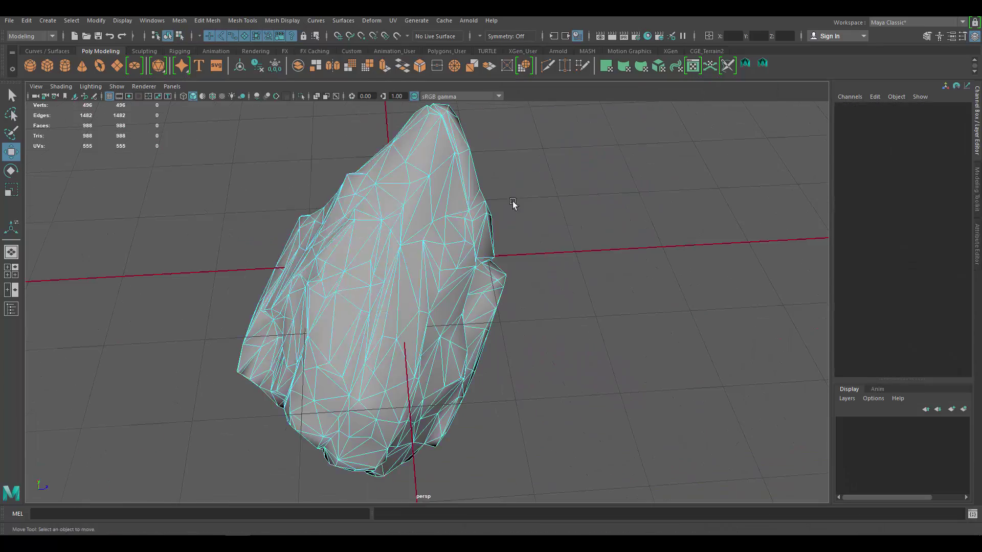
Step: Rename the rock mesh as stylized_rock_low in the Outliner
left_click_drag(512, 204, 408, 210, "alt")
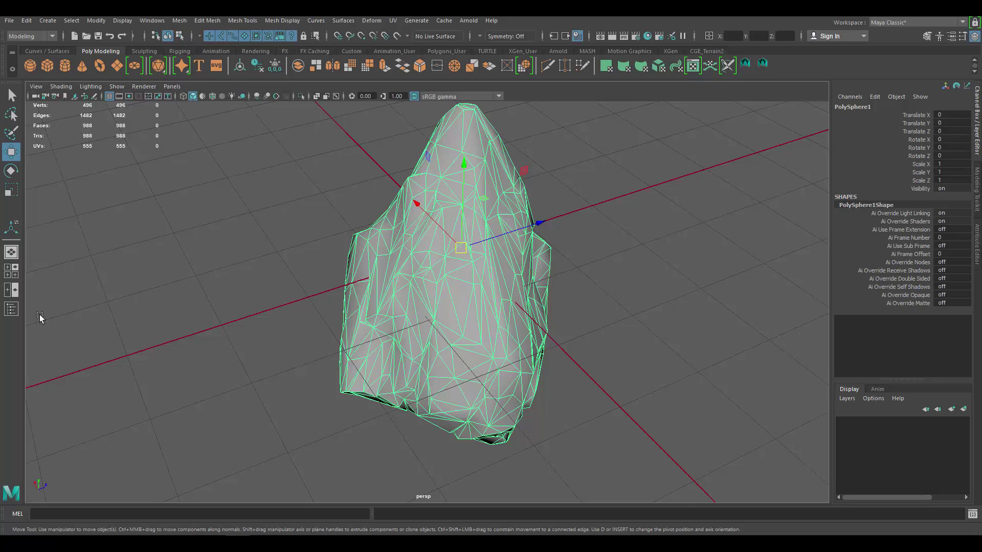
left_click(11, 309)
double_click(77, 161)
type("stylized_rock_low")
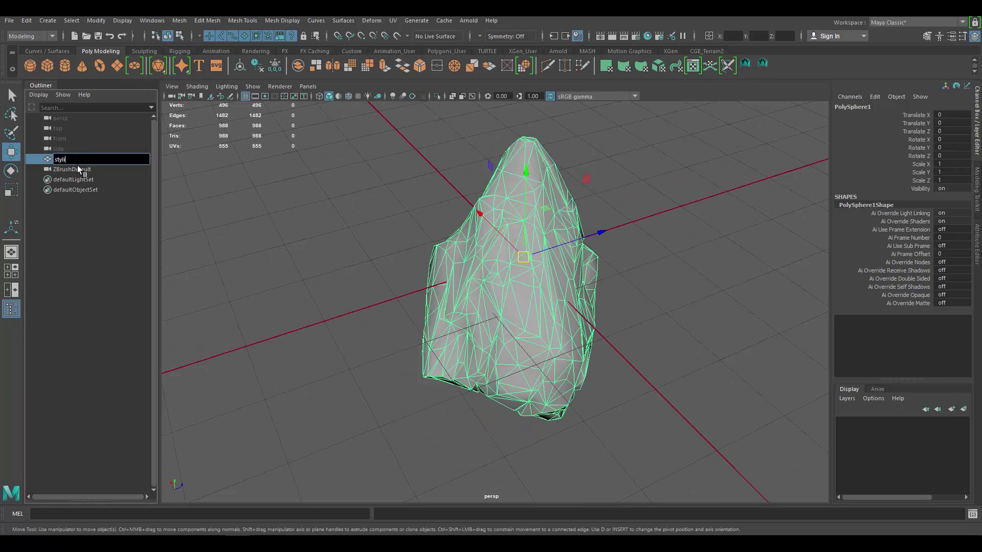
key("Return")
middle_click_drag(451, 181, 421, 191, "alt")
key("space")
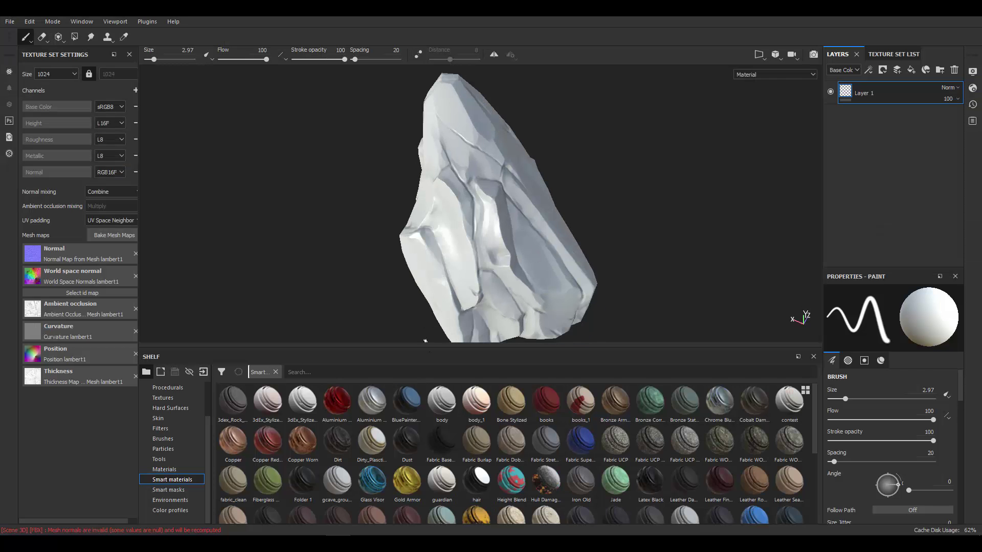
Step: In Substance Painter, apply the 3dEx_Stylized_Material smart material to the rock and set its Base_Color layer to a reddish brown
left_click_drag(425, 348, 426, 404)
left_click_drag(267, 458, 455, 230)
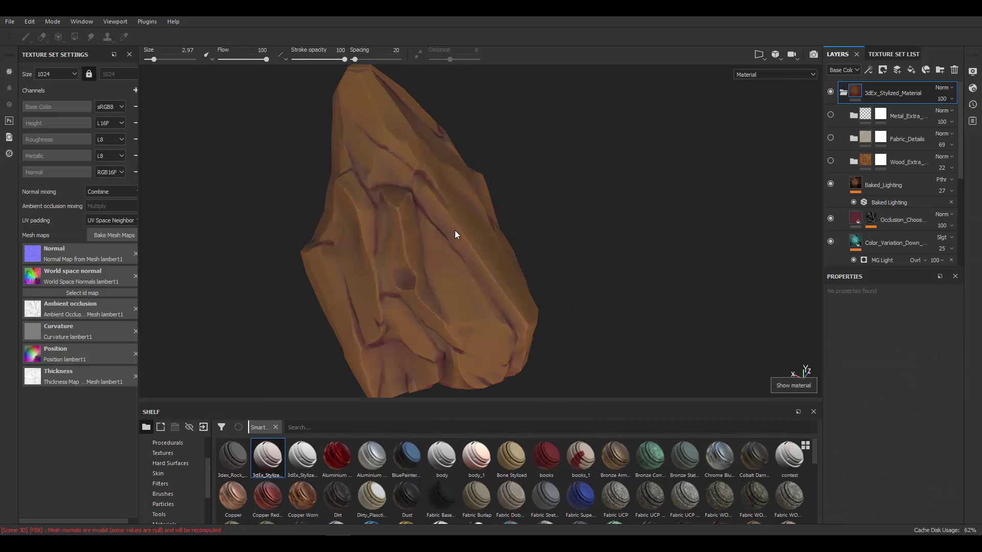
left_click_drag(899, 444, 902, 443)
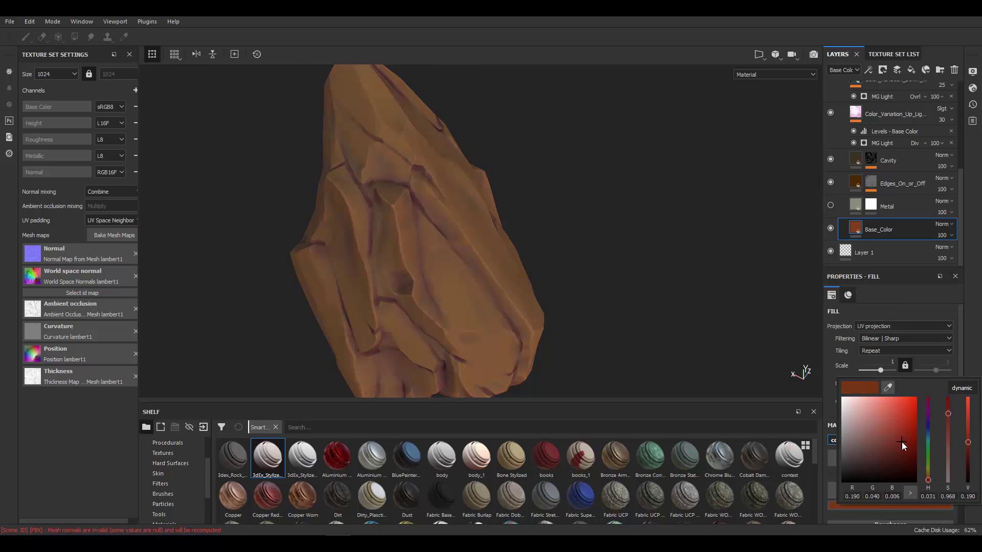
Step: Compare the rock with the Edges_On_or_Off and Cavity layers hidden and shown, and examine the Cavity mask
left_click(831, 182)
mouse_move(454, 250)
left_mouse_down("alt")
mouse_move(501, 240)
mouse_move(440, 266)
mouse_move(501, 240)
left_mouse_up("alt")
left_click(830, 182)
left_click(831, 157)
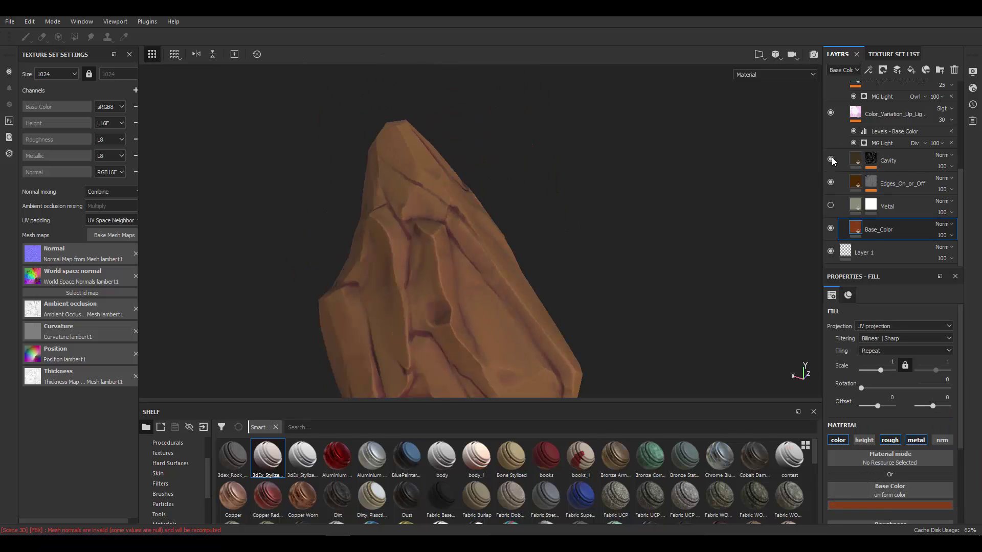
left_click(832, 158)
left_click(871, 159)
left_click_drag(549, 300, 512, 286, "alt")
left_click(916, 178)
Step: Compare the rock with and without the Color_Variation_Down layer, and check its single-channel view from another side
scroll(883, 155, "up", 3)
left_click(890, 206)
left_click(830, 205)
left_click(831, 204)
left_click_drag(399, 240, 615, 221, "alt")
key("c")
key("m")
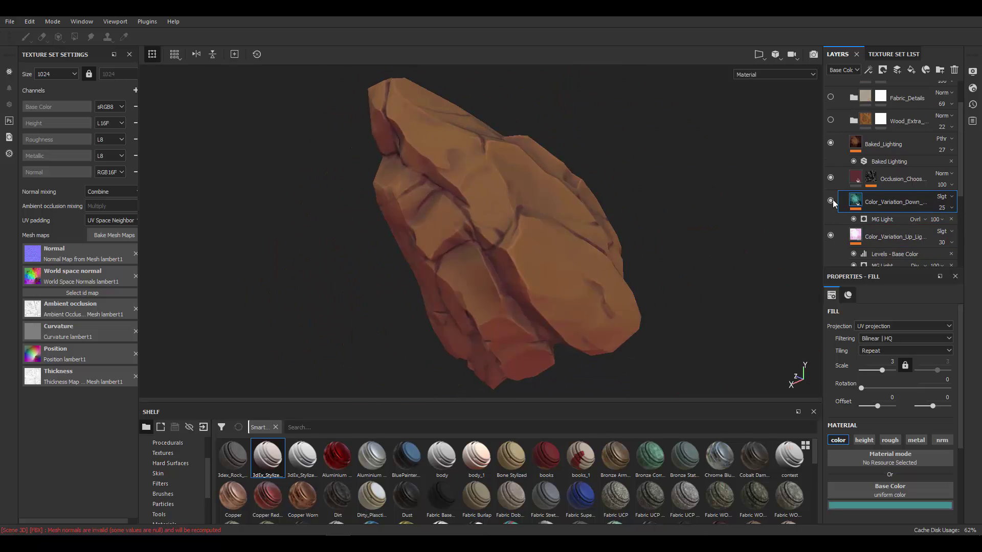
Step: Recolor the occlusion layer, trying a saturated orange and a muted brown
left_click(831, 178)
left_click(856, 177)
left_click(902, 505)
left_click_drag(873, 415, 895, 421)
left_click_drag(928, 466, 929, 474)
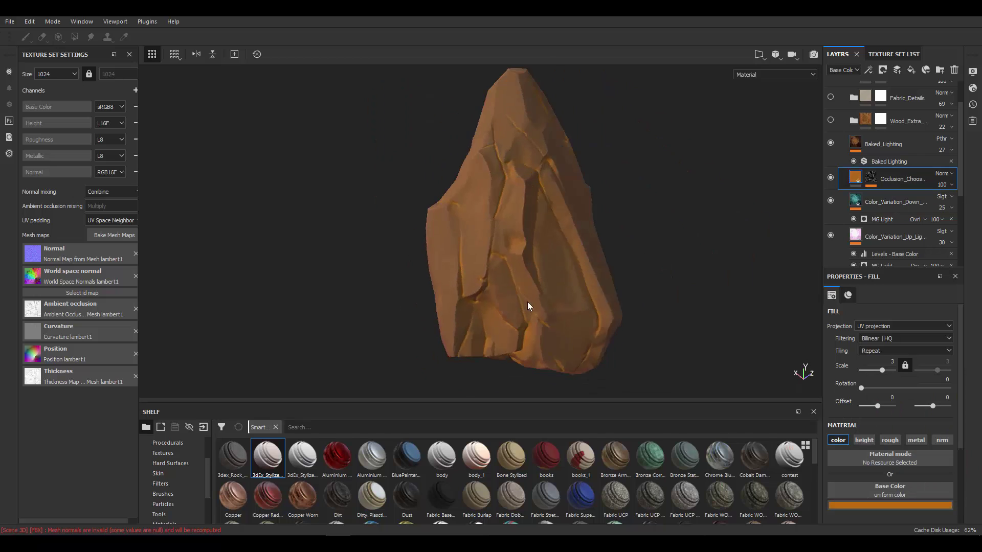
left_click_drag(527, 302, 550, 292, "alt")
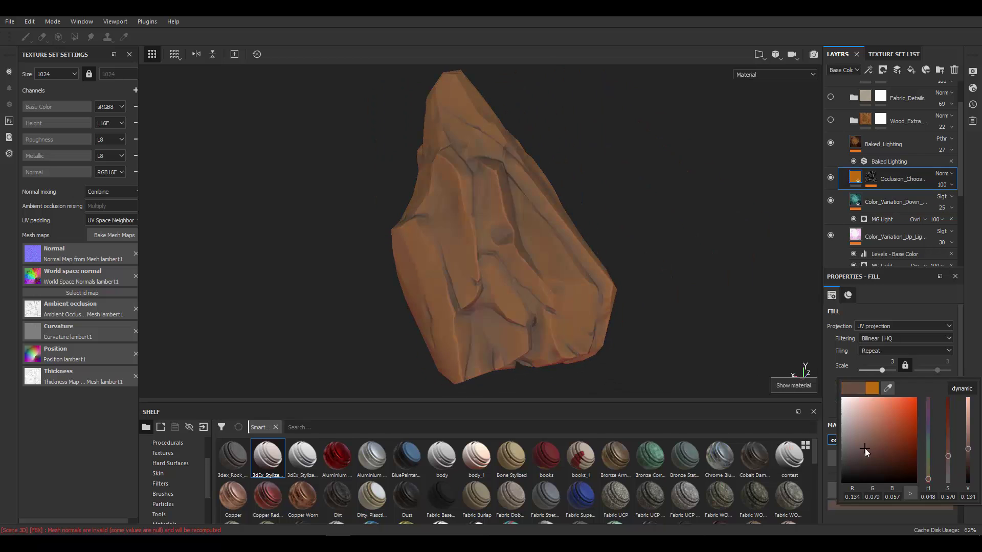
Step: Examine the rock's colours from several sides in the material and base color views
left_click_drag(678, 363, 516, 268, "alt")
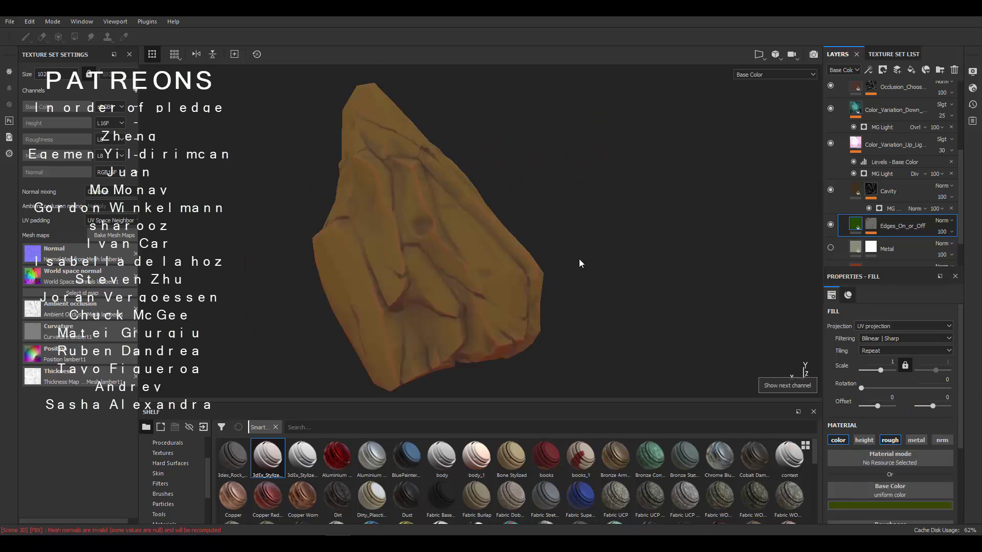
left_click_drag(578, 259, 325, 222, "alt")
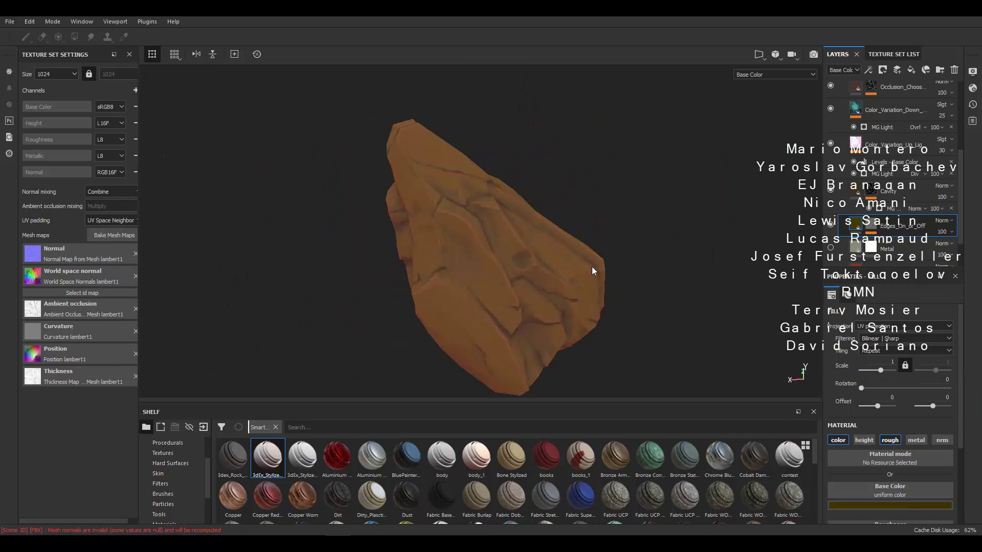
left_click_drag(592, 267, 519, 239, "alt")
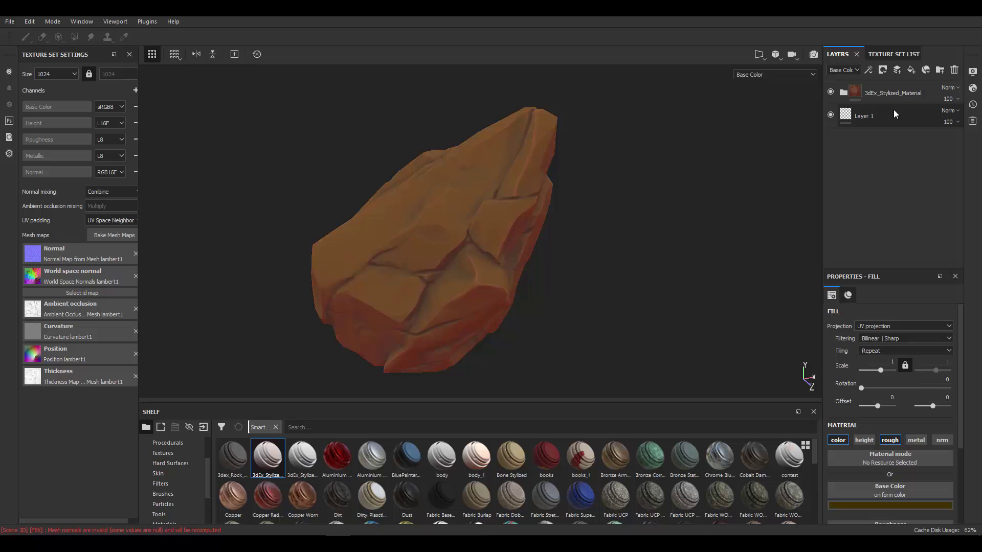
Step: Add a fill layer with only the color channel enabled and use the baked normal map as its base color
left_click(911, 70)
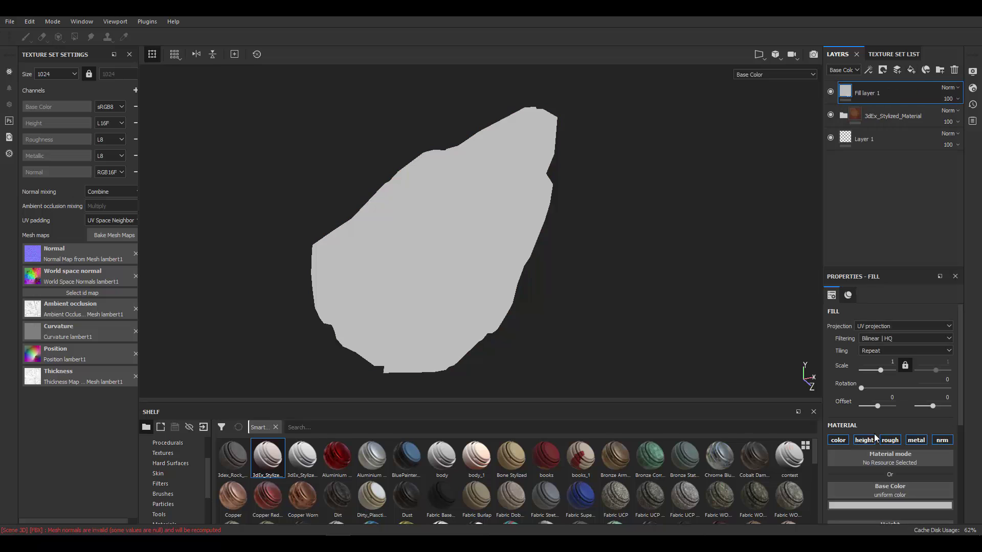
left_click(865, 440)
left_click(889, 440)
left_click(916, 440)
left_click(942, 440)
left_click(174, 443)
scroll(175, 450, "up", 2)
left_click(171, 453)
left_click_drag(303, 456, 885, 486)
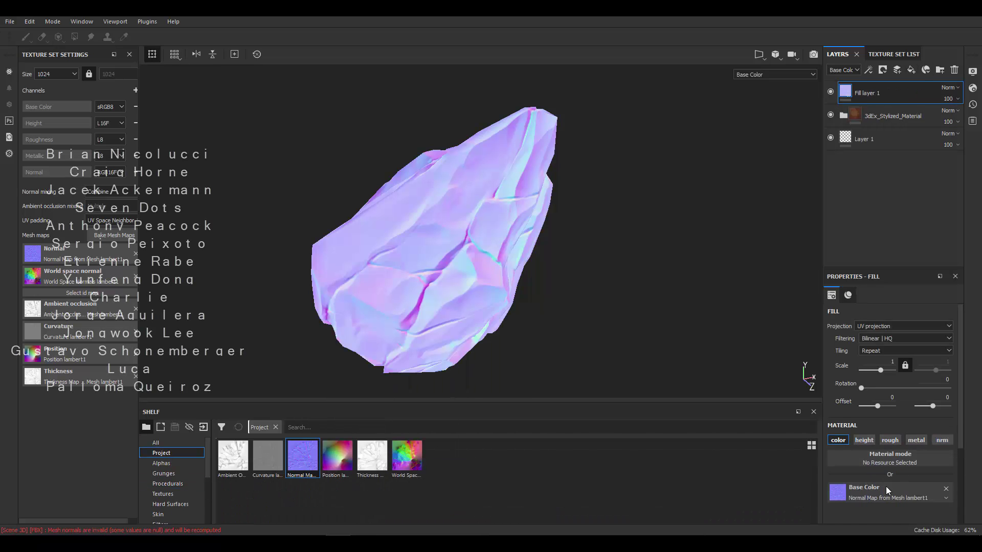
Step: Add Levels to the fill layer and reduce the output of the unwanted colour channels to 0
right_click(890, 91)
left_click(867, 427)
left_click(842, 397)
left_click(848, 412)
left_click_drag(953, 379, 834, 379)
Step: Tighten the green channel's input levels to a black point of 0.491 and a white point of 0.897
left_click(842, 397)
left_click(847, 429)
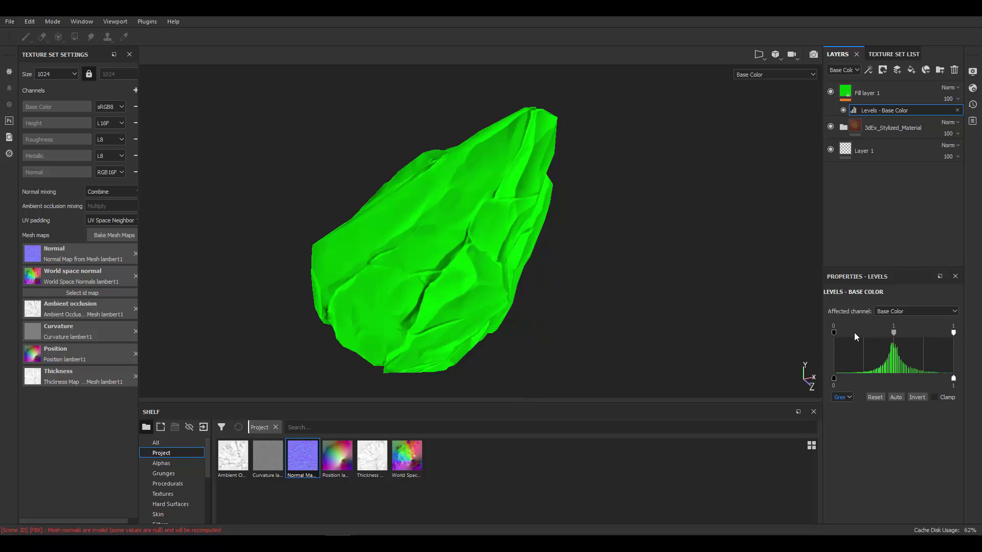
left_click_drag(833, 333, 890, 333)
left_click_drag(954, 333, 937, 333)
left_click_drag(891, 333, 941, 333)
Step: Set the fill layer's blending mode to Lighten (Max) and its opacity to 6
left_click(950, 88)
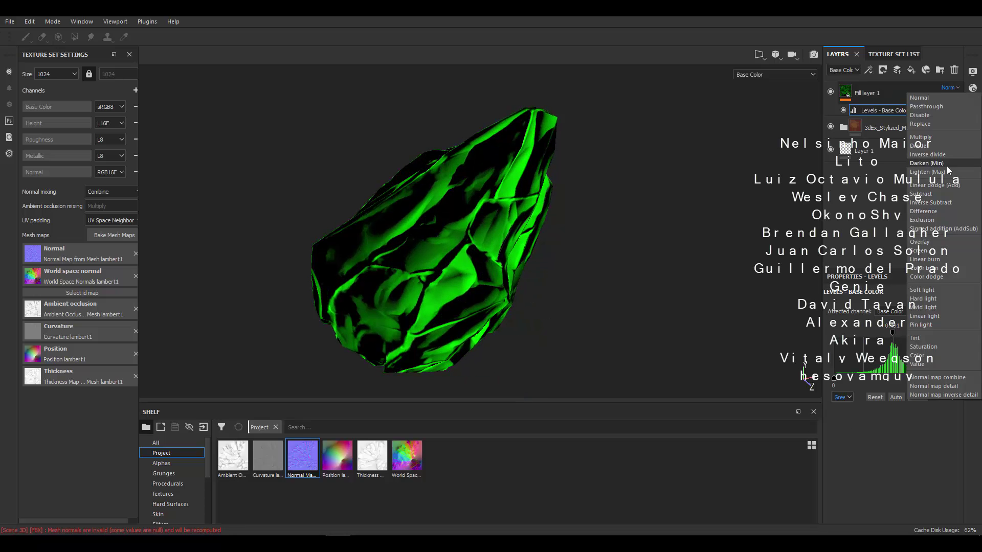
left_click(947, 174)
left_click(951, 98)
left_click_drag(949, 118, 934, 118)
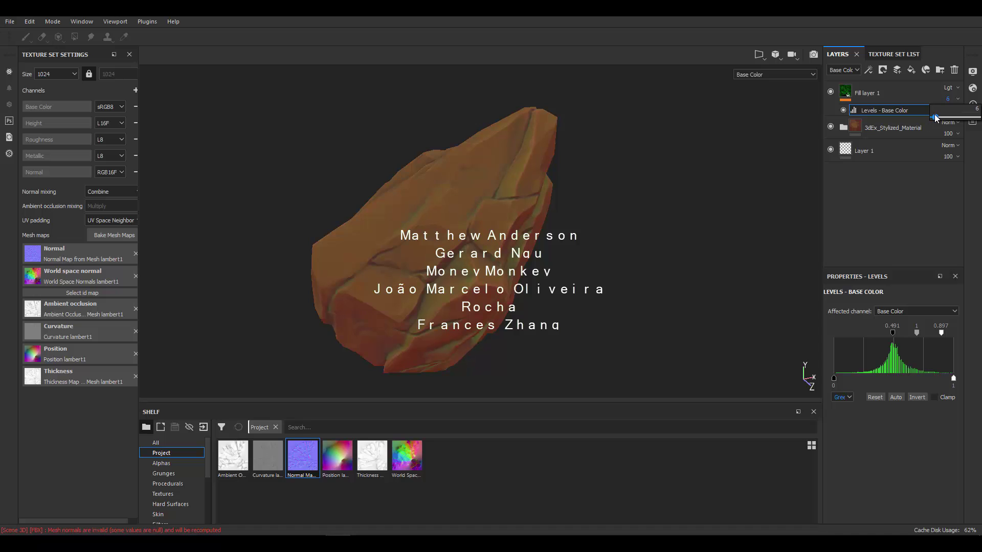
Step: Add an HSL Perceptive filter on the fill layer's color channel with hue 0.31, saturation 0.84 and lightness 0.21
left_click_drag(746, 225, 772, 240, "alt")
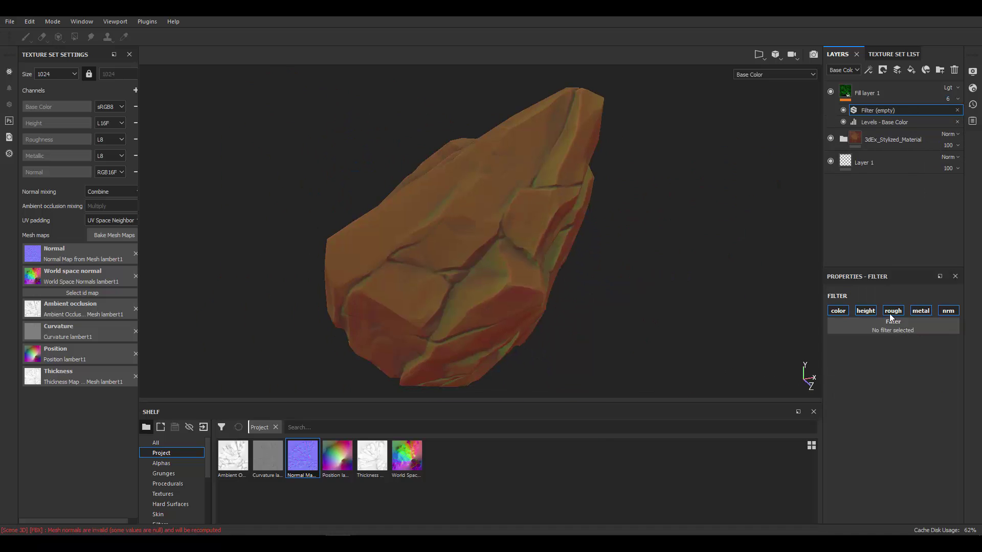
left_click(891, 322)
left_click(897, 407)
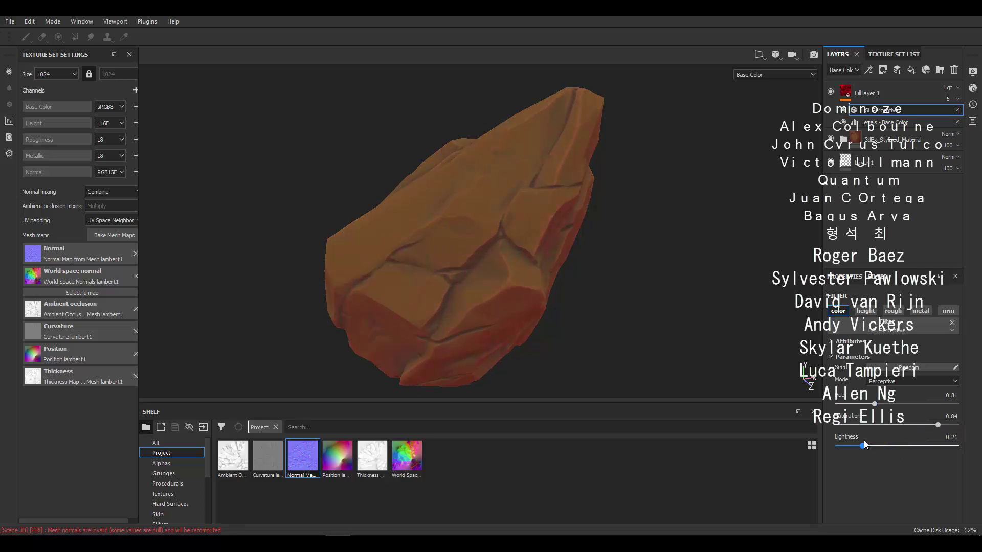
Step: Set the HSL Perceptive filter's lightness to 0.56 and the fill layer's opacity to 8
left_click_drag(864, 442, 904, 445)
left_click_drag(409, 204, 527, 194, "alt")
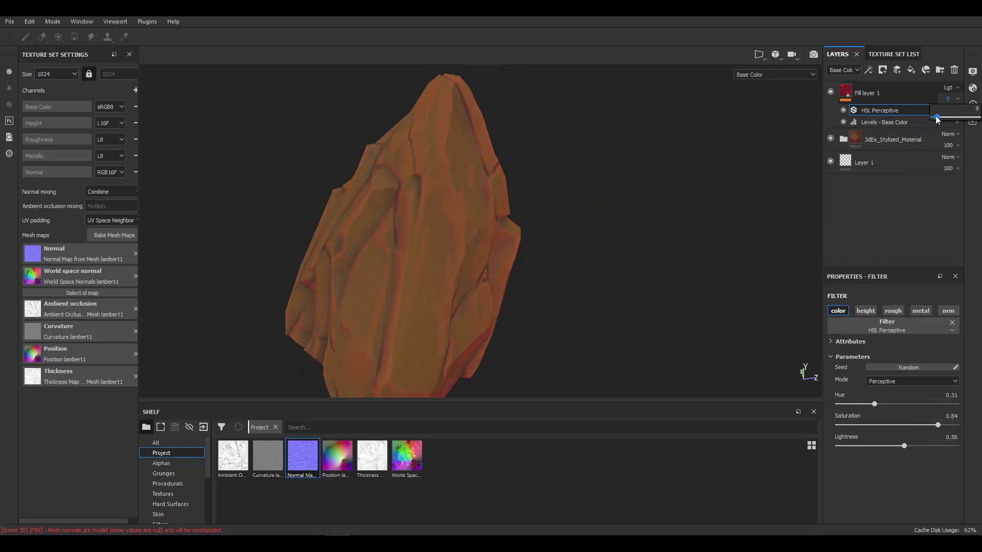
left_click_drag(781, 125, 488, 247, "alt")
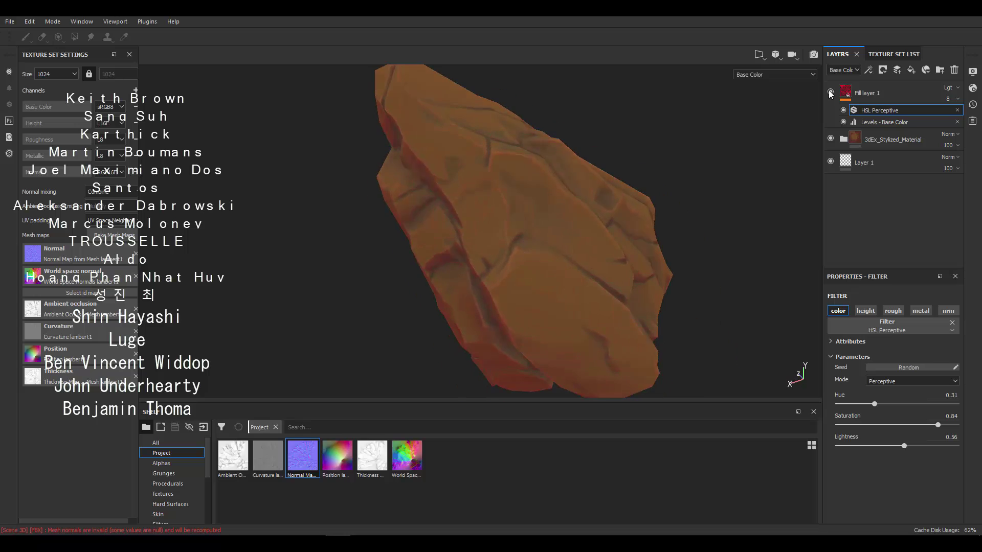
Step: Show the rock with its full material instead of base color only and inspect it from several sides
left_click_drag(787, 109, 613, 154, "alt")
left_click_drag(716, 154, 720, 176, "alt")
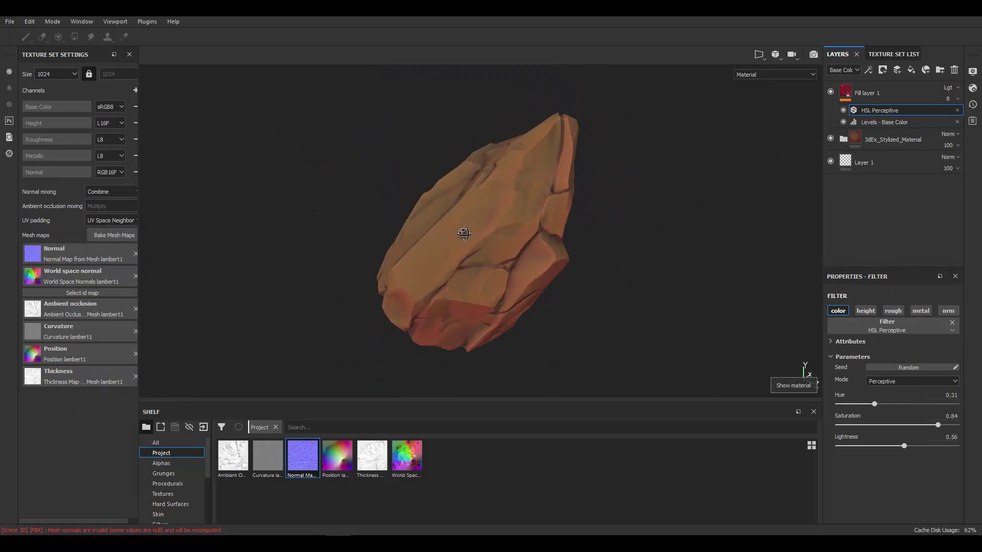
left_click_drag(505, 234, 461, 238, "alt")
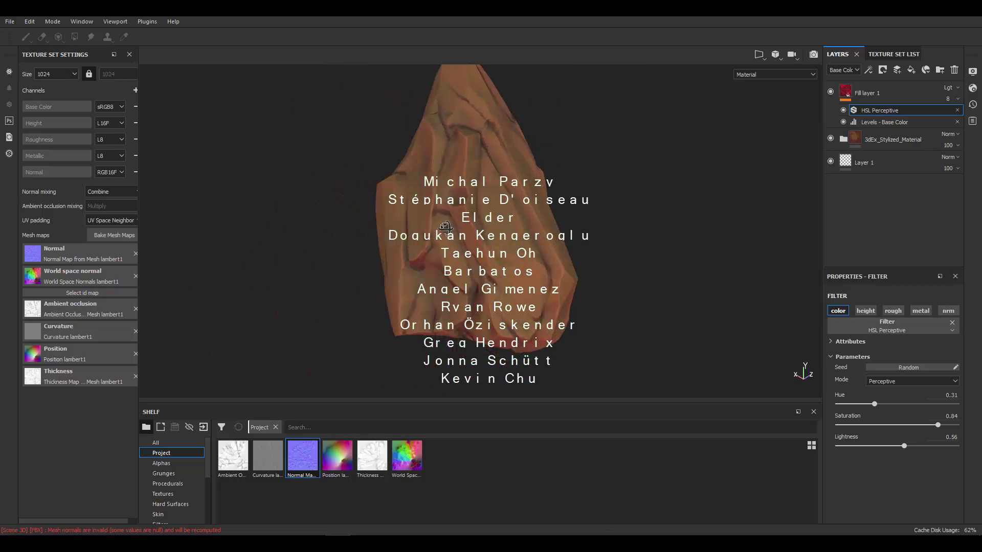